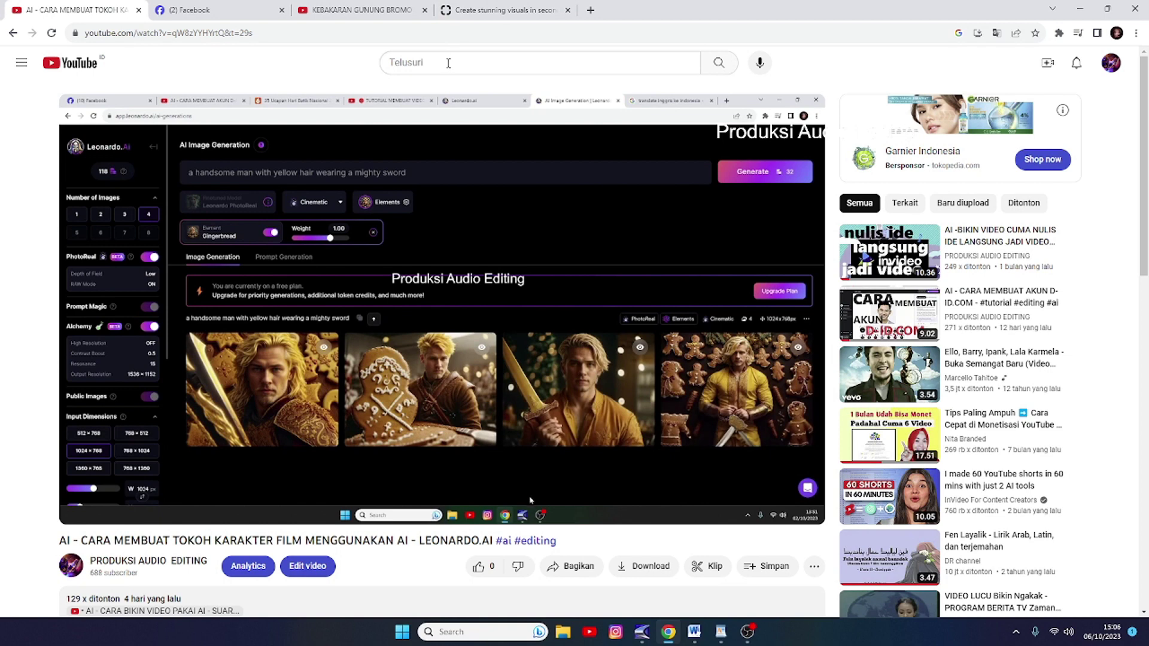
- Open a new browser tab and look up CLIPDROP.ai
click(590, 10)
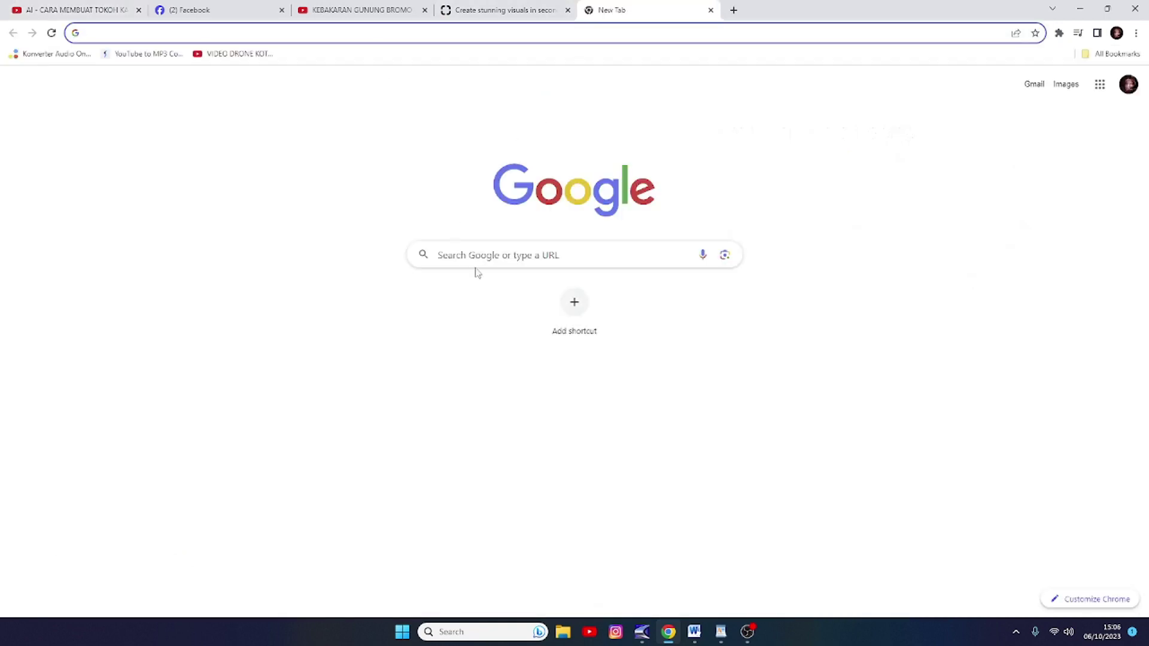
click(497, 260)
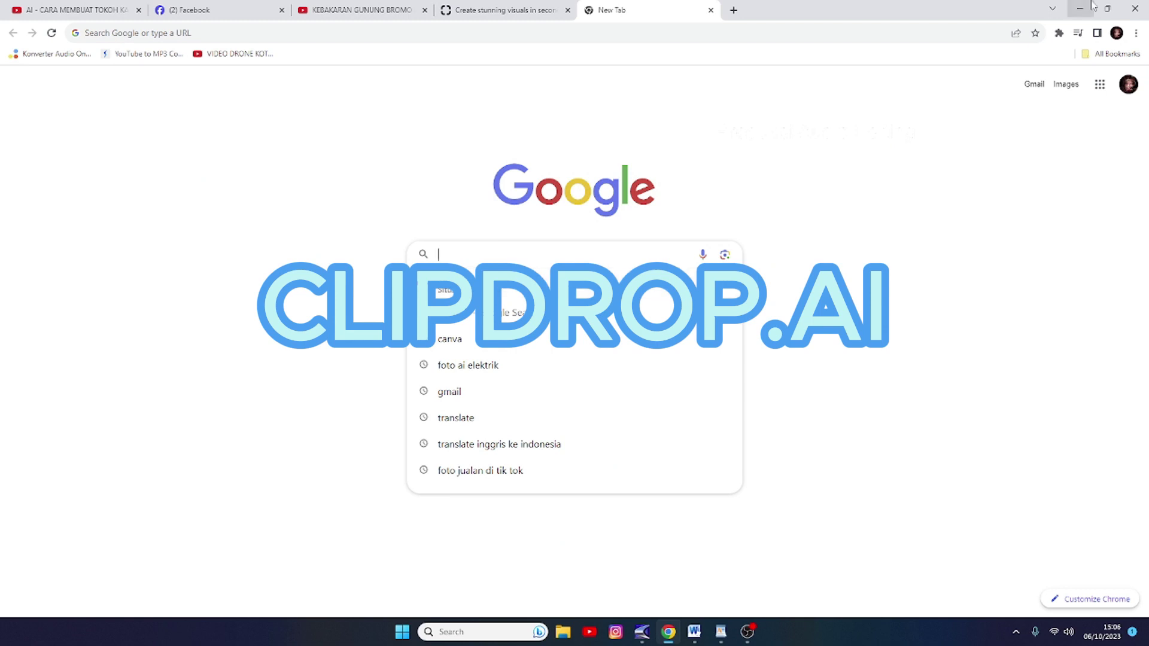
text(CLIPDROP.ai)
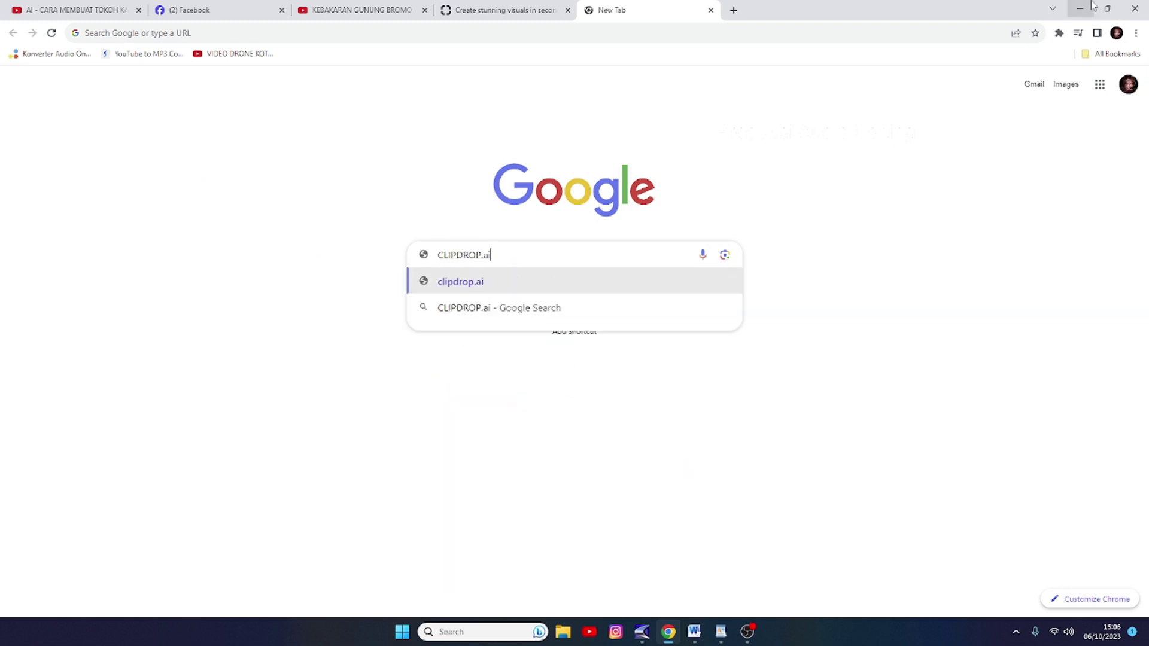
key(Return)
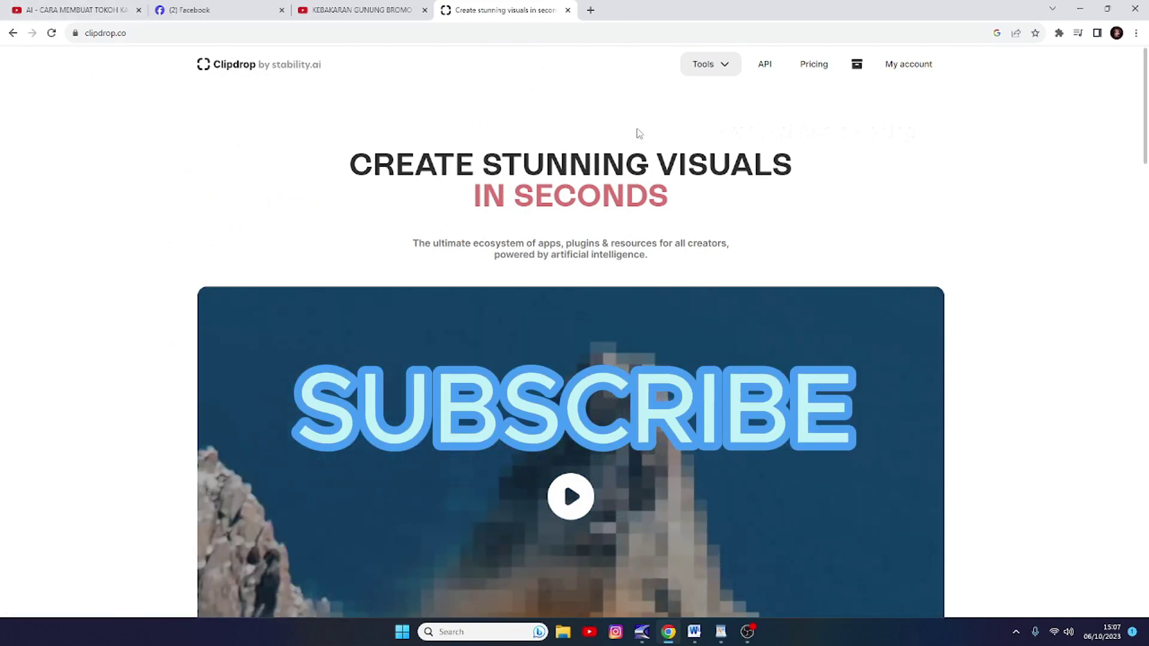
- Look over the Clipdrop homepage's introduction video and the first tool cards, including Stable Diffusion XL, Cleanup and Remove Background
scroll(539, 132, down, 1)
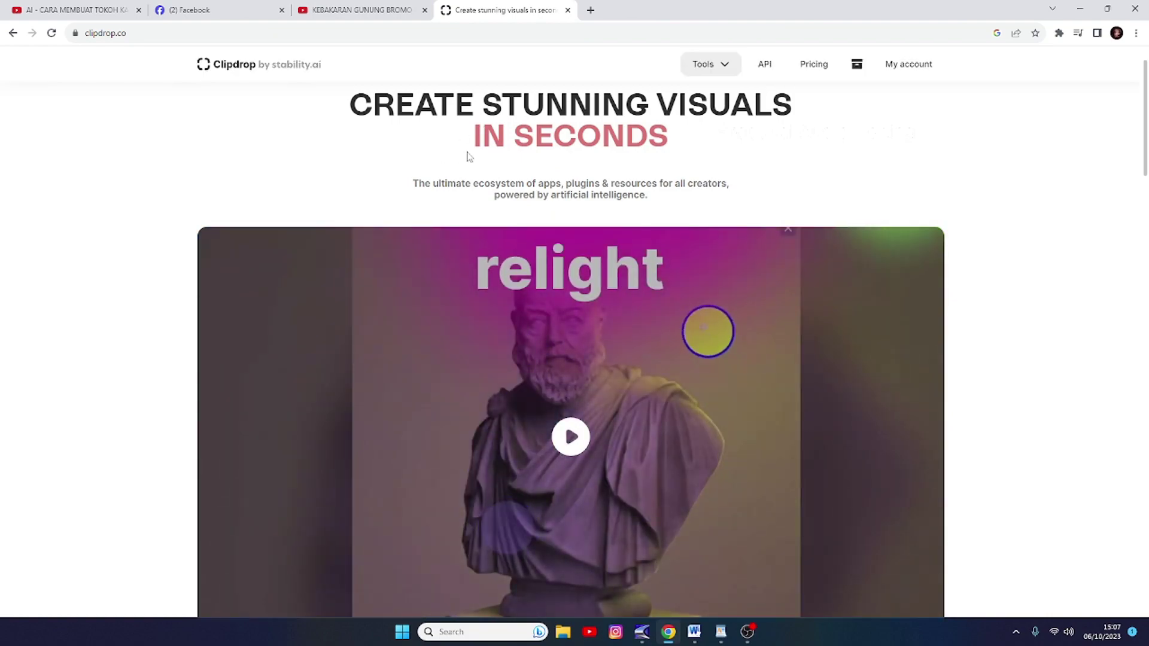
scroll(486, 144, down, 1)
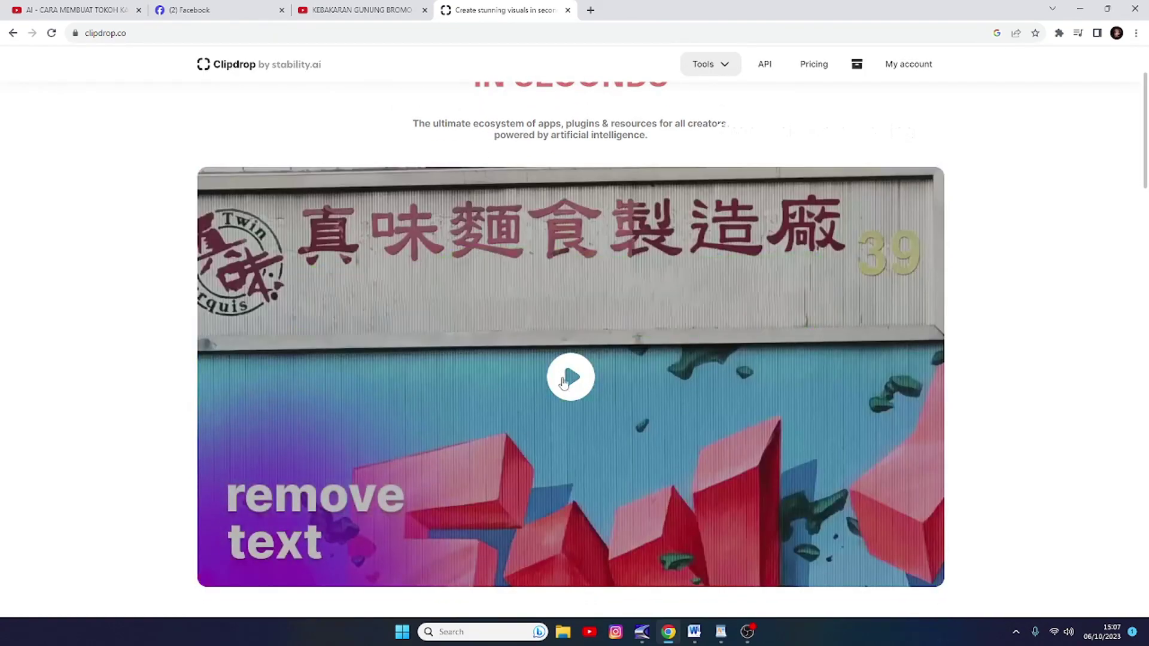
scroll(556, 356, down, 1)
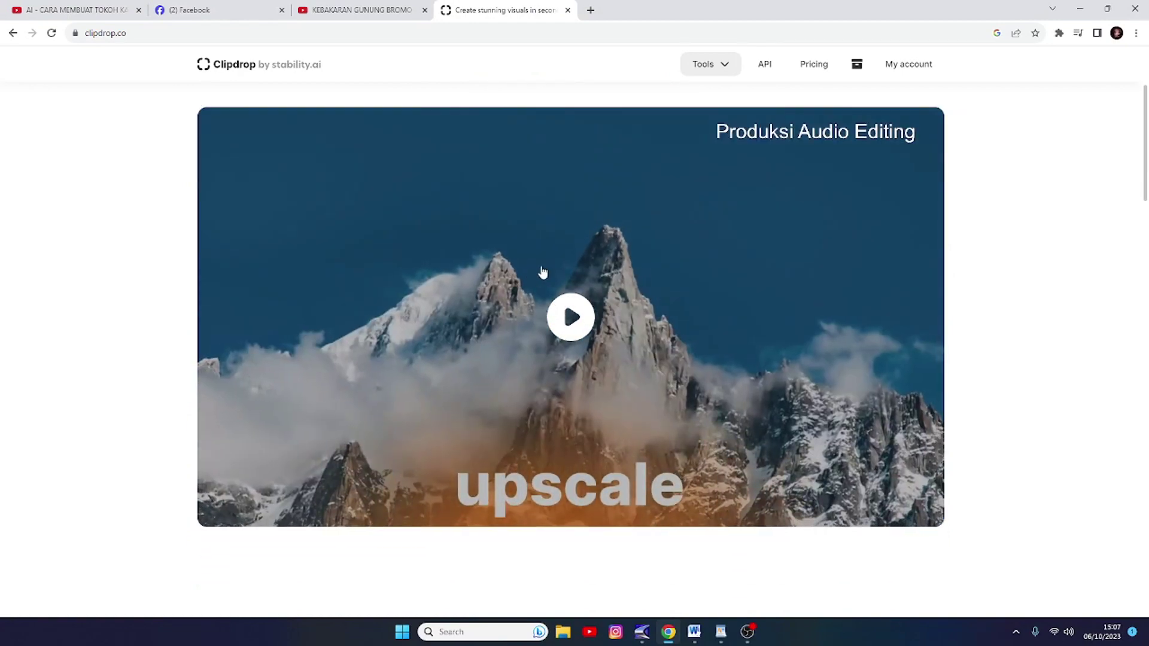
scroll(569, 292, up, 2)
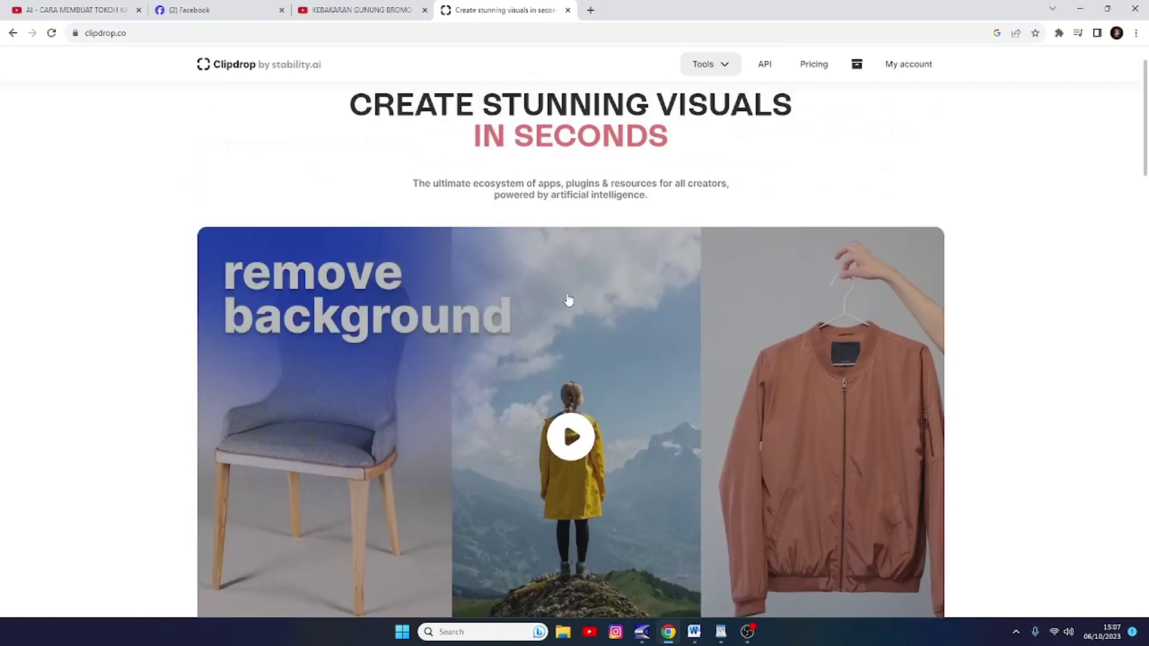
scroll(569, 300, down, 7)
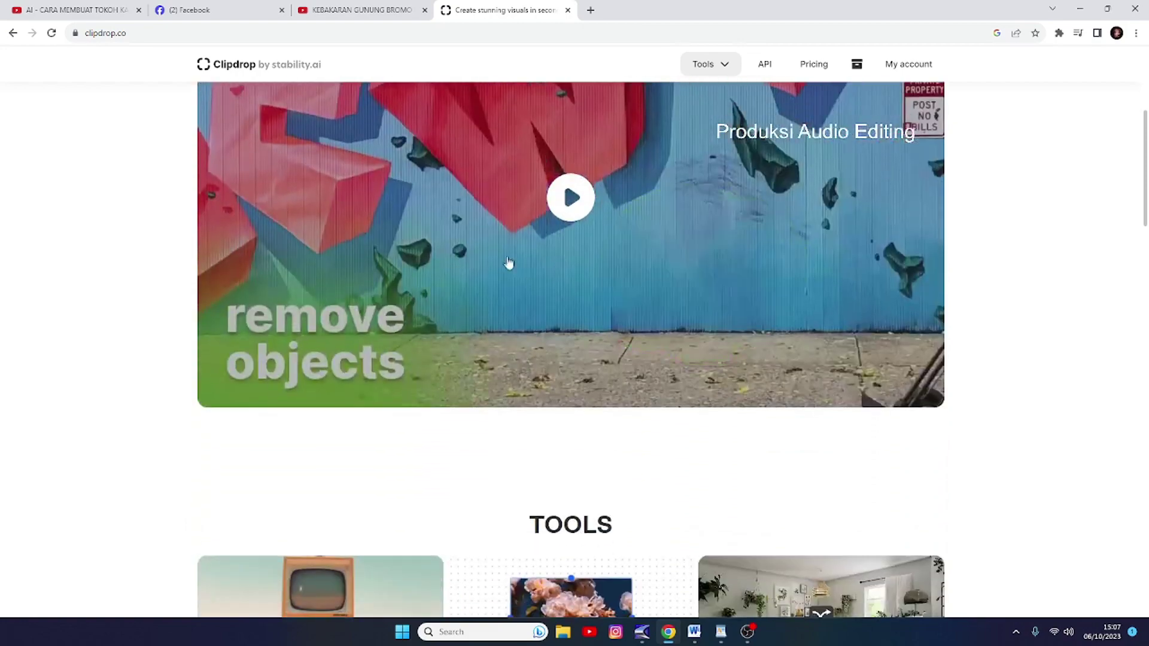
scroll(479, 265, down, 4)
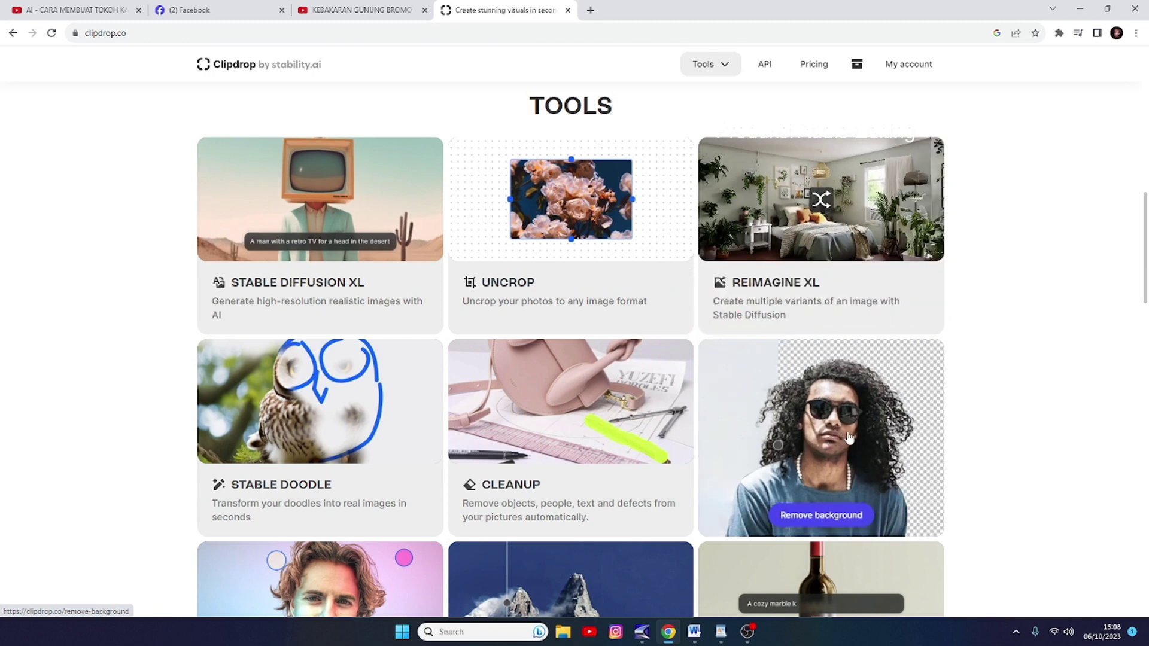
scroll(844, 436, down, 1)
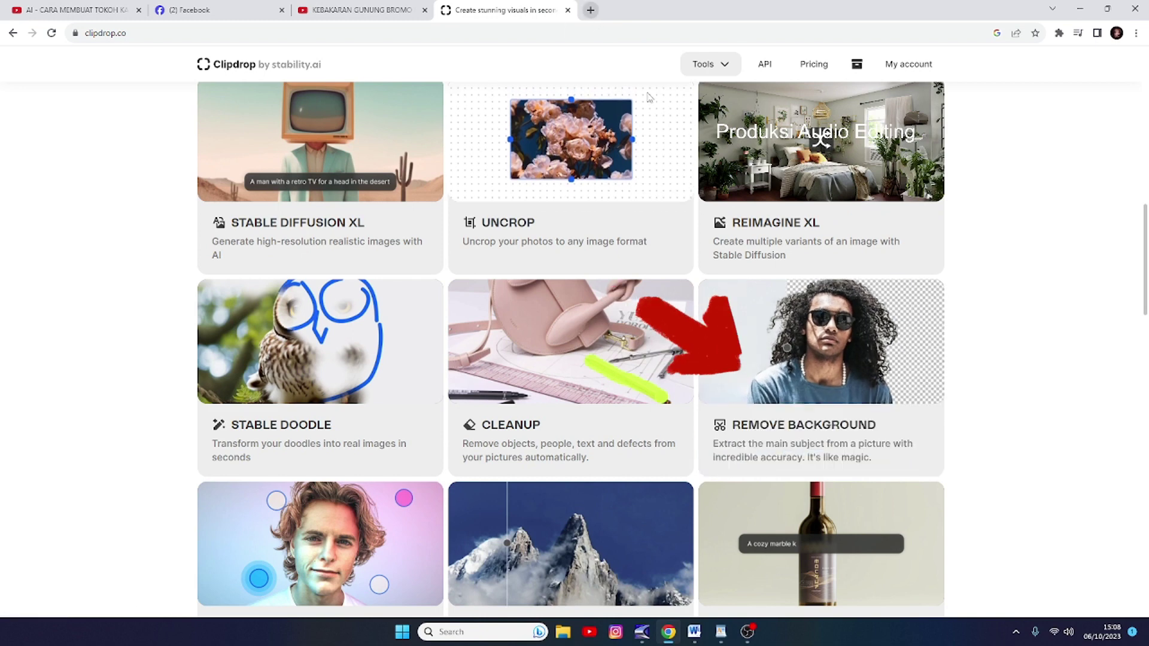
mouse_move(856, 386)
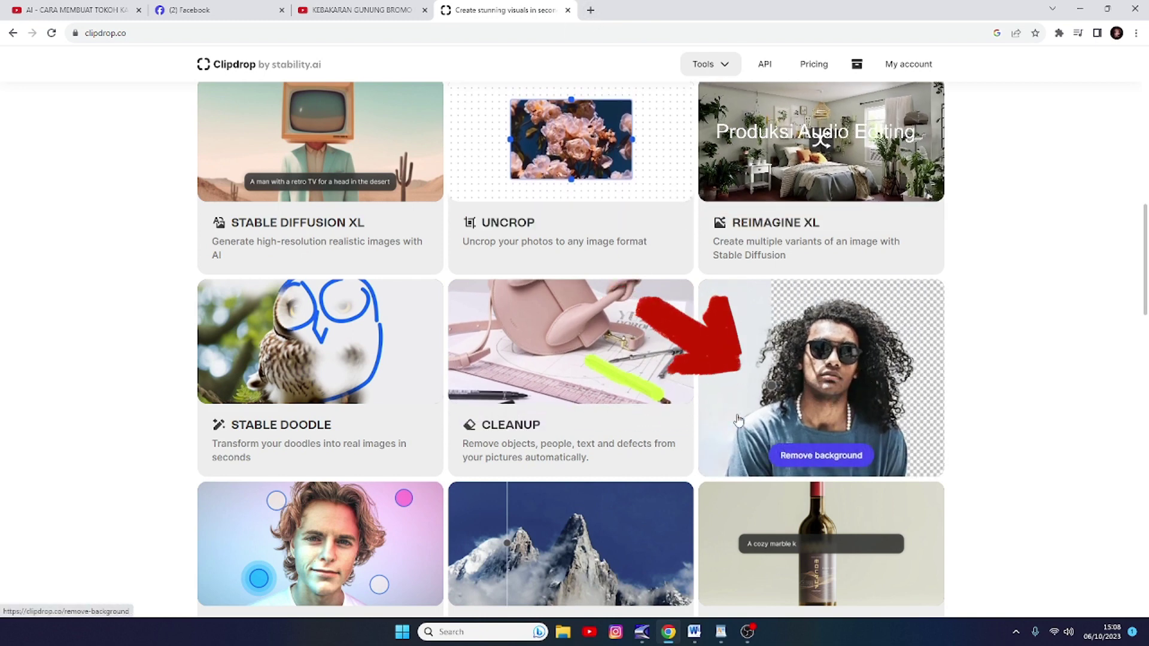
mouse_move(585, 399)
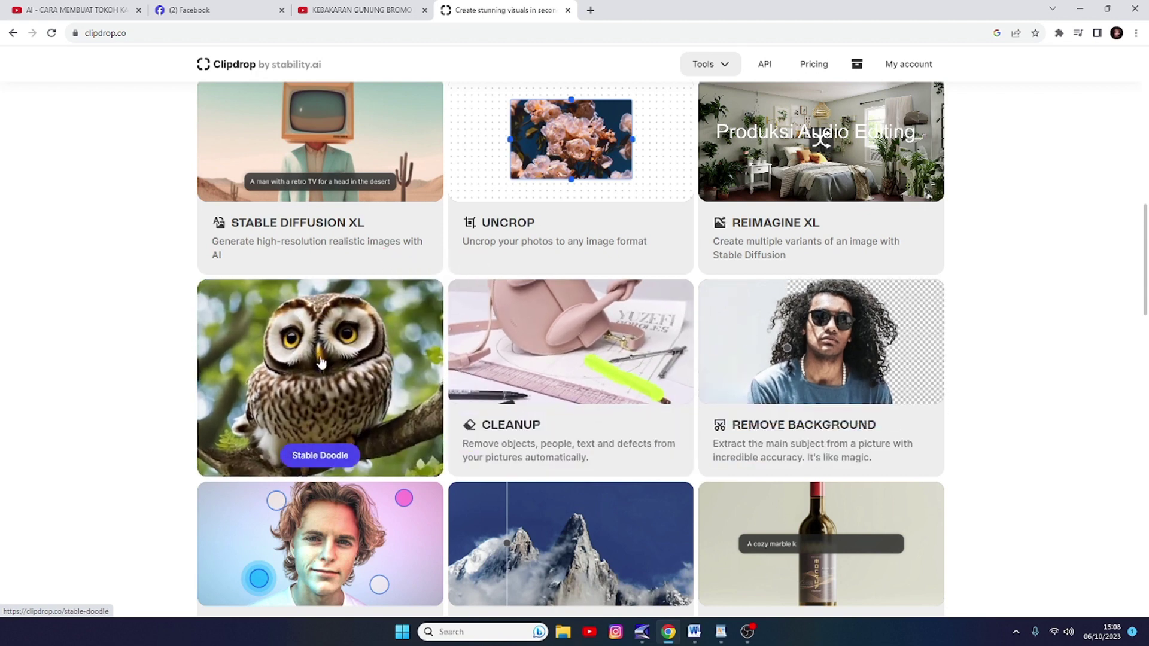
- Examine the remaining homepage tools, from Stable Doodle and Relight through Replace Background and Sky Replacer, plus the Clipdrop API section
scroll(306, 363, down, 1)
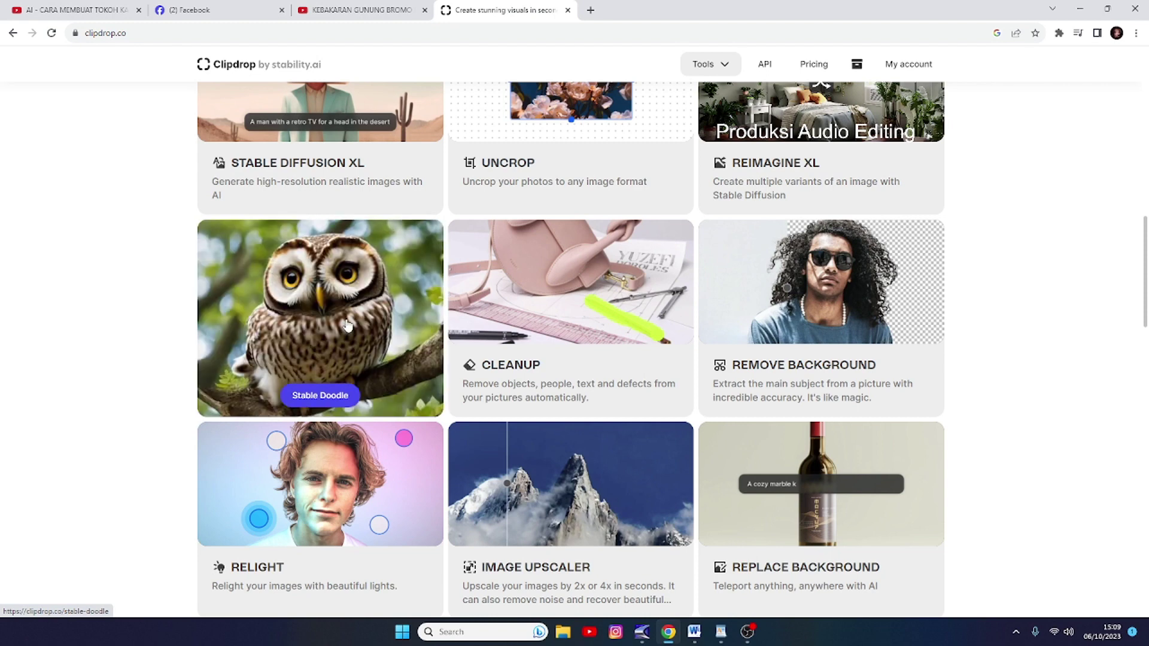
scroll(347, 325, down, 1)
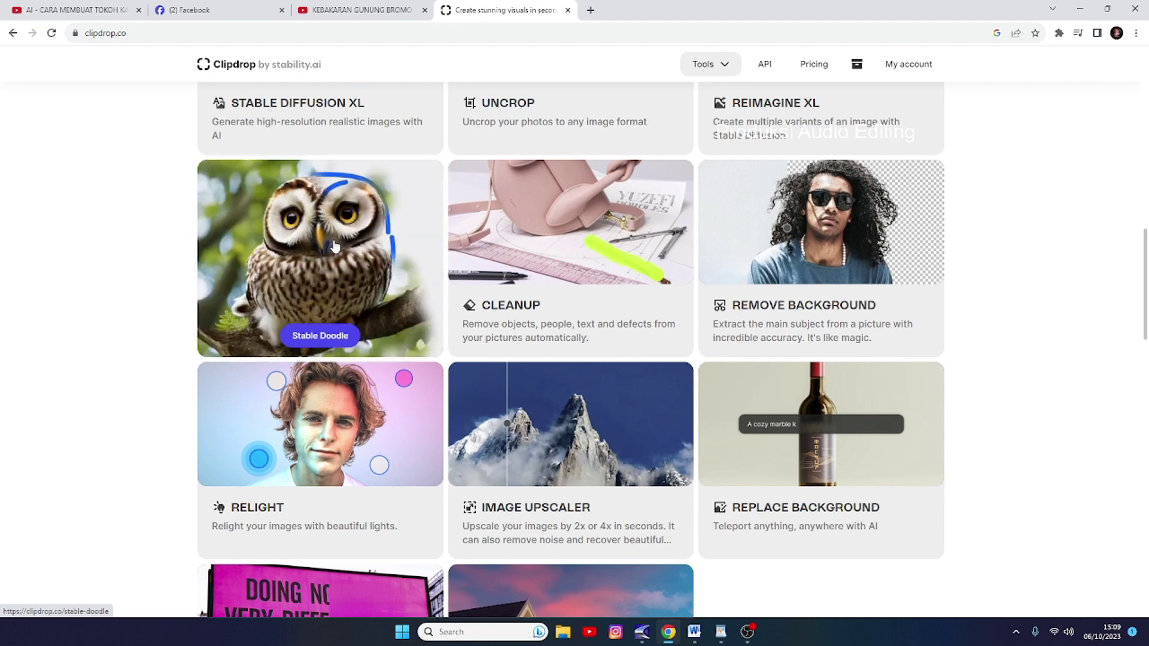
scroll(314, 255, down, 2)
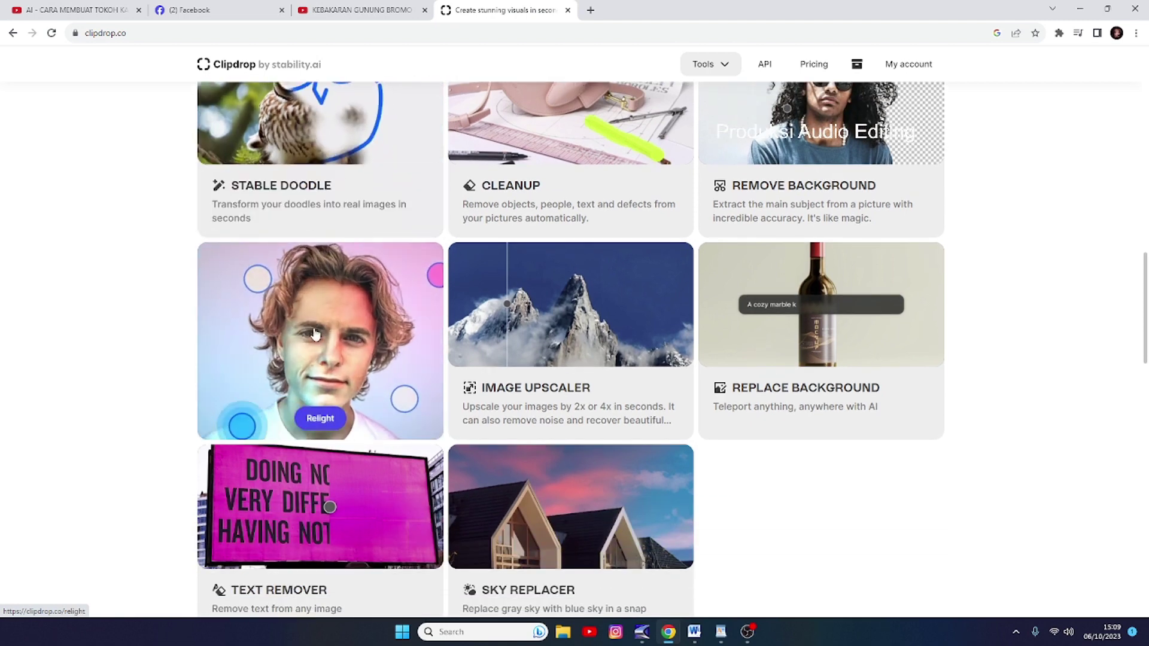
scroll(316, 327, down, 1)
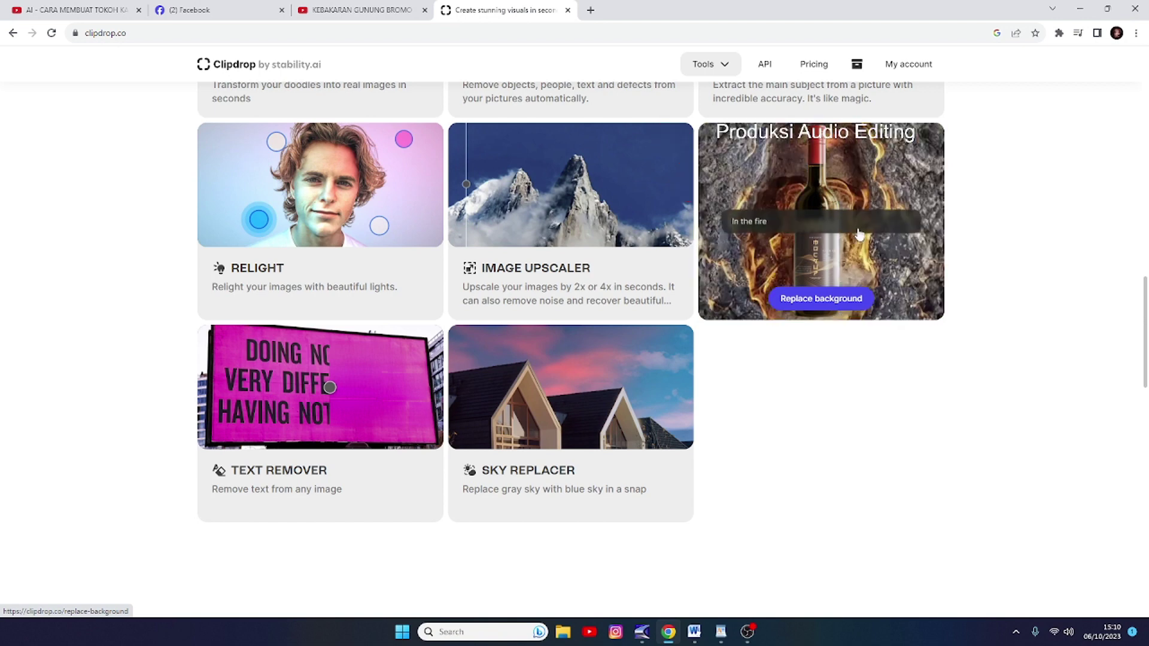
scroll(384, 359, down, 3)
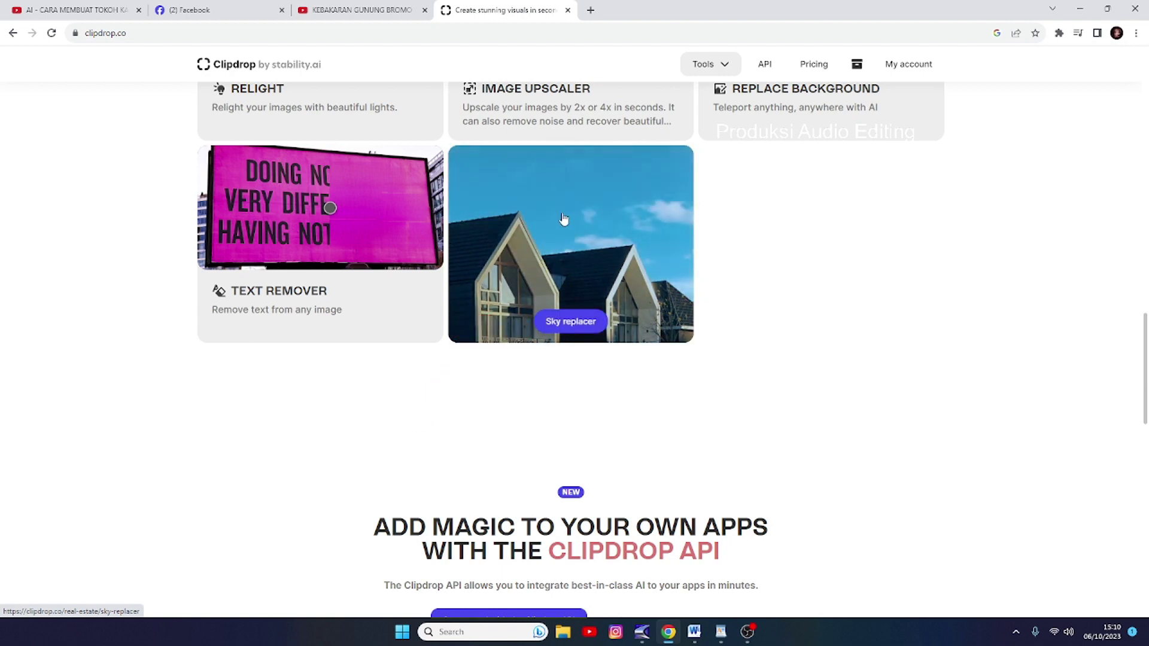
scroll(558, 218, down, 3)
scroll(558, 219, down, 1)
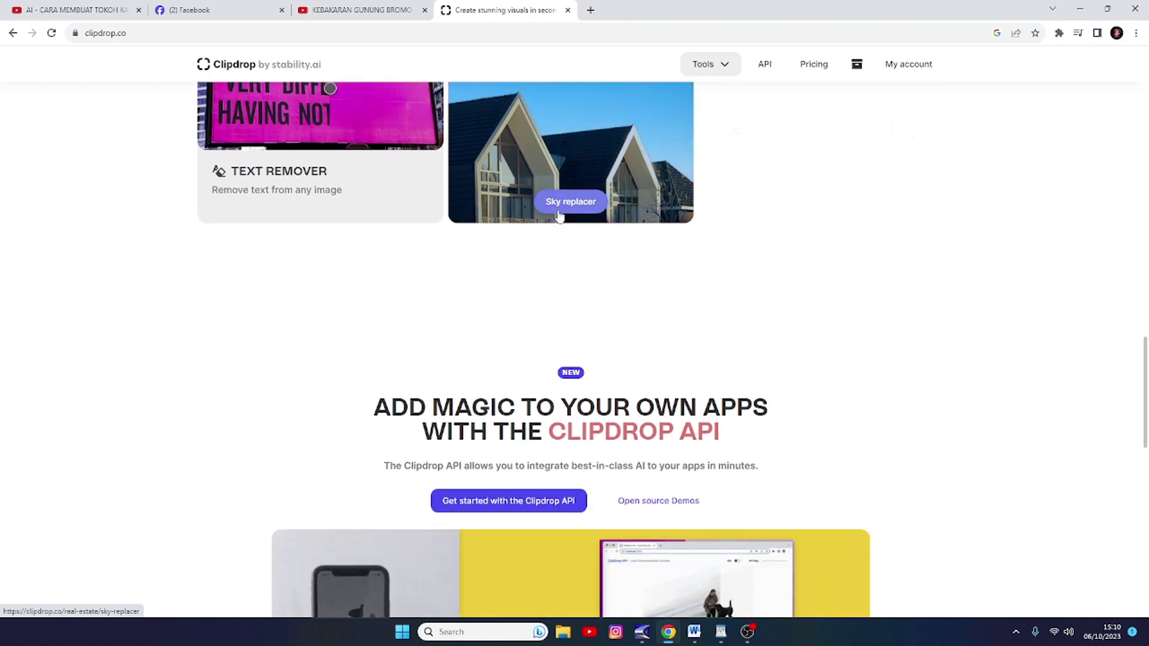
scroll(558, 215, down, 3)
scroll(562, 190, up, 10)
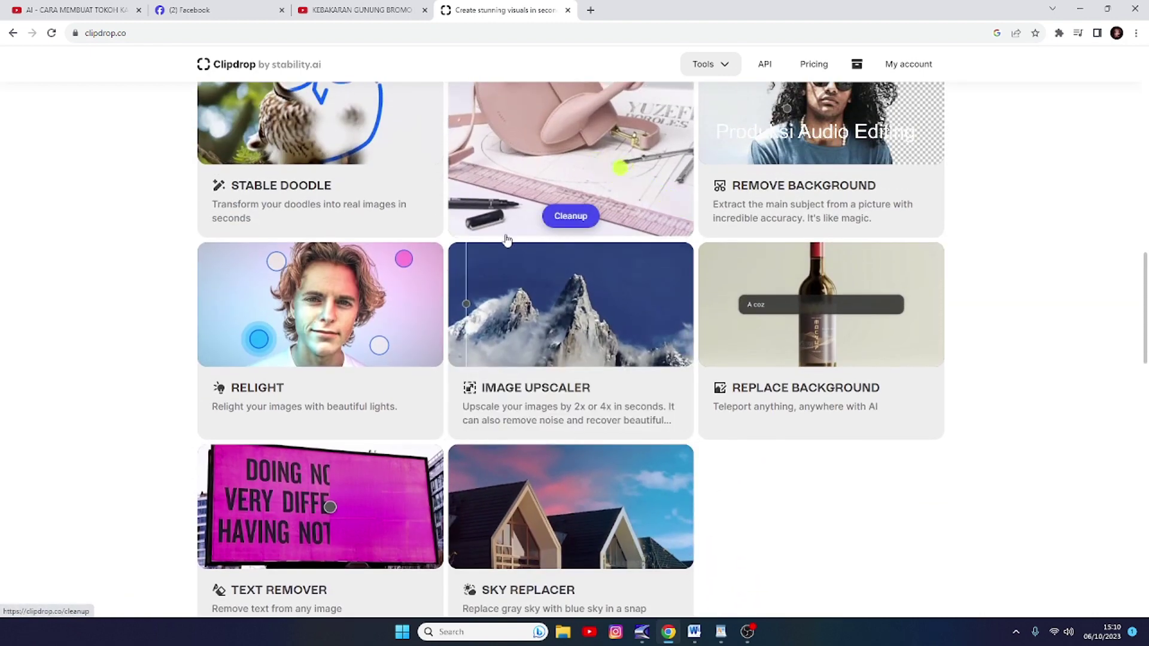
scroll(506, 246, up, 5)
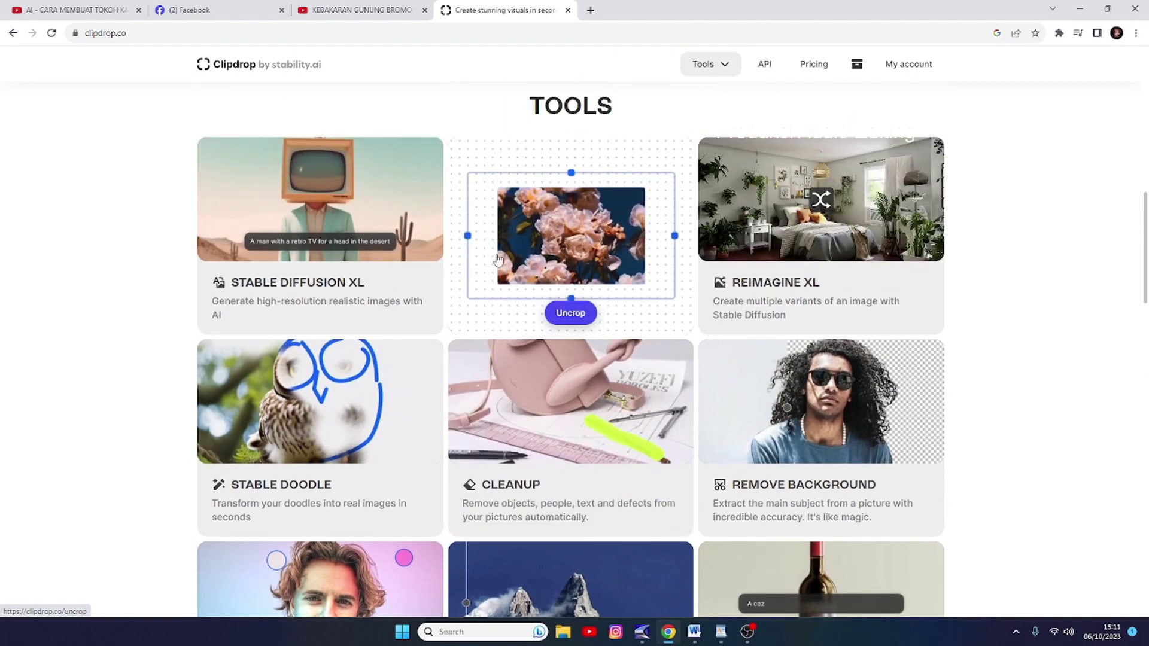
mouse_move(362, 259)
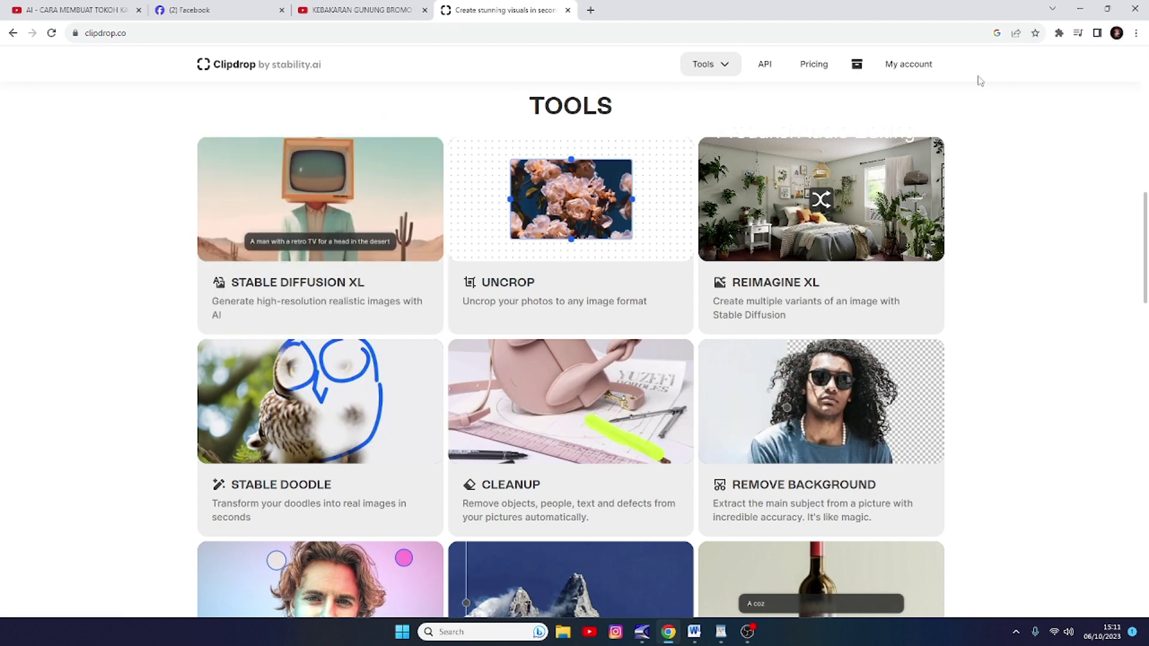
- View the pricing page and compare the per-tool daily limits of the Free and Pro plans
click(812, 71)
scroll(355, 263, down, 2)
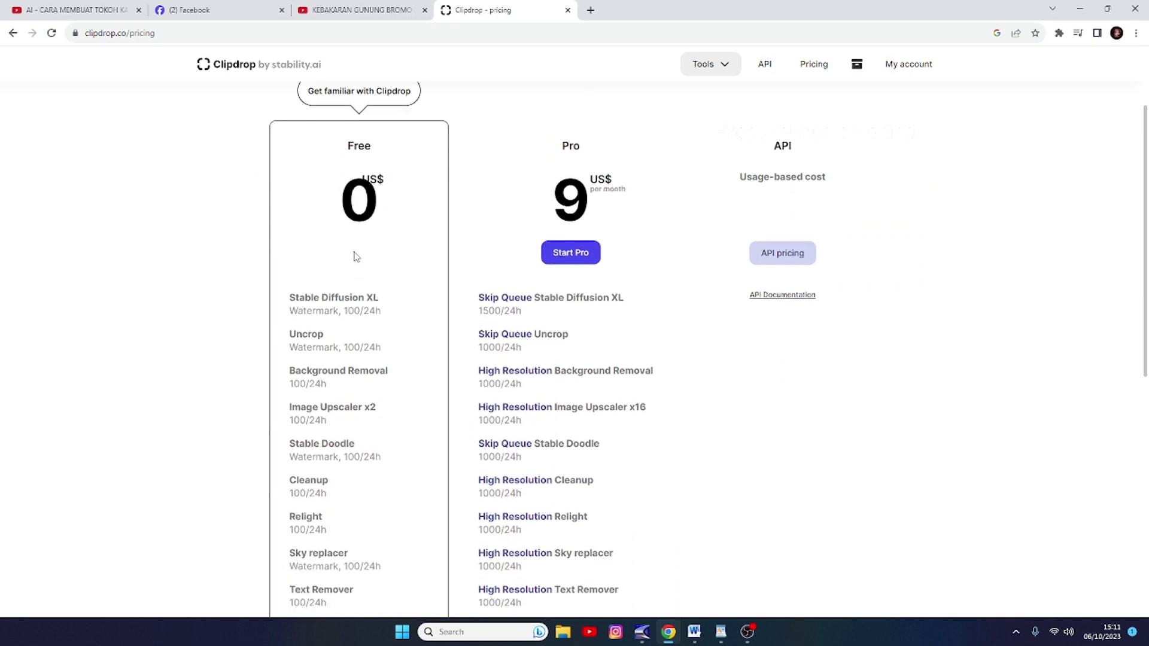
scroll(356, 256, down, 1)
scroll(353, 267, down, 1)
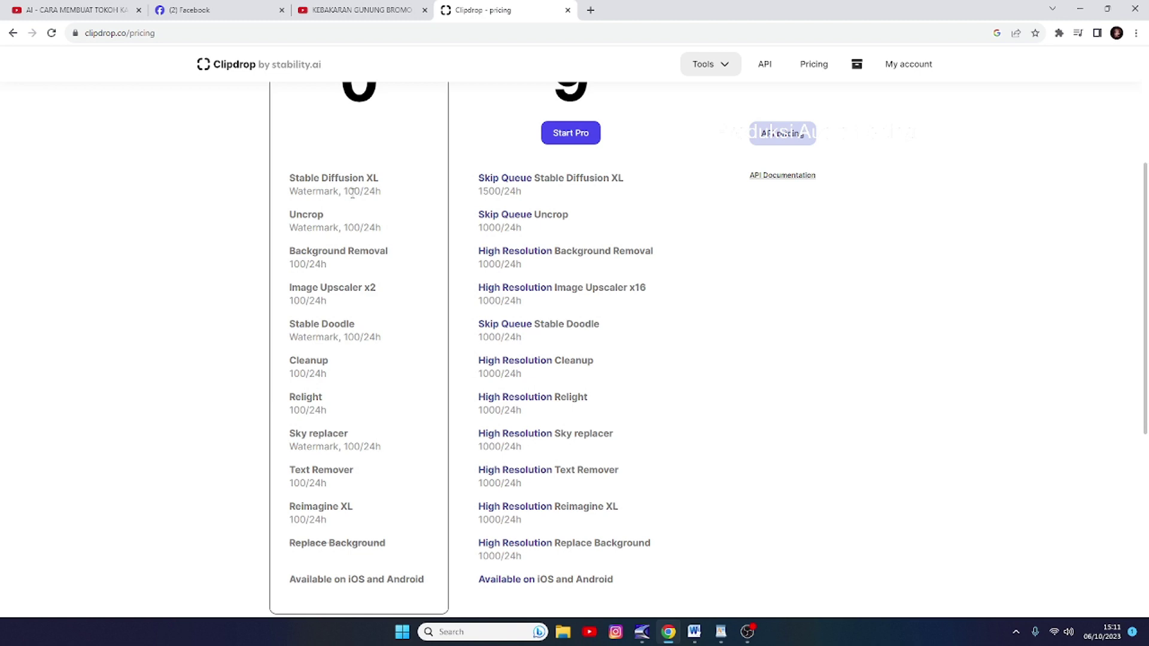
scroll(336, 353, down, 3)
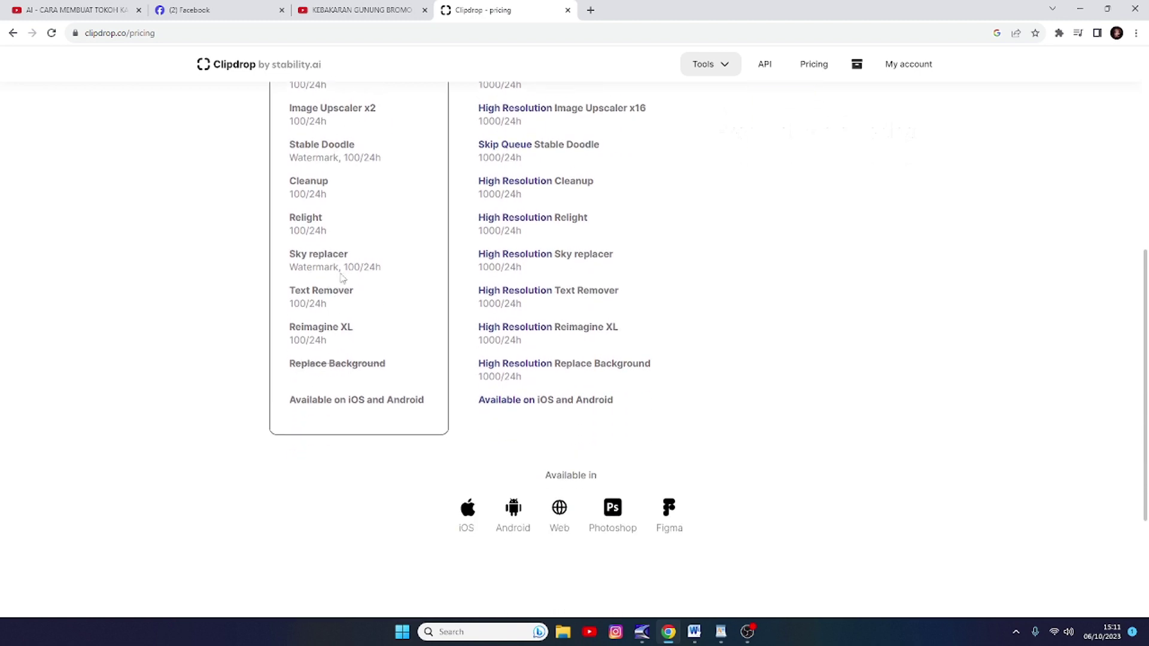
scroll(337, 289, down, 2)
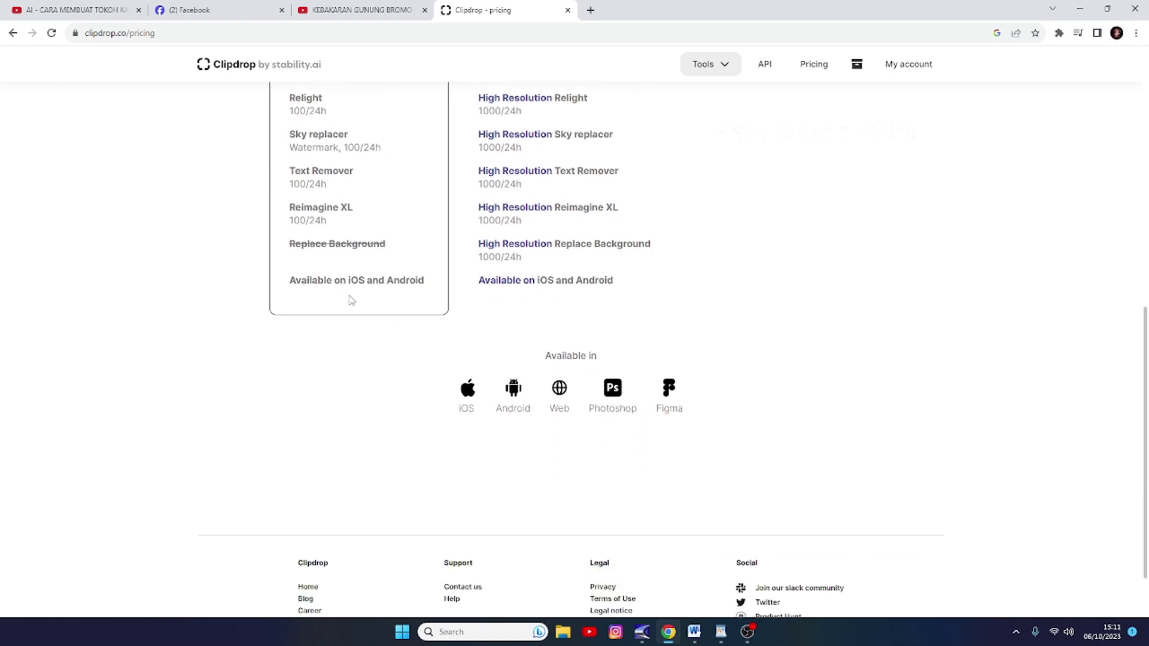
scroll(357, 273, up, 7)
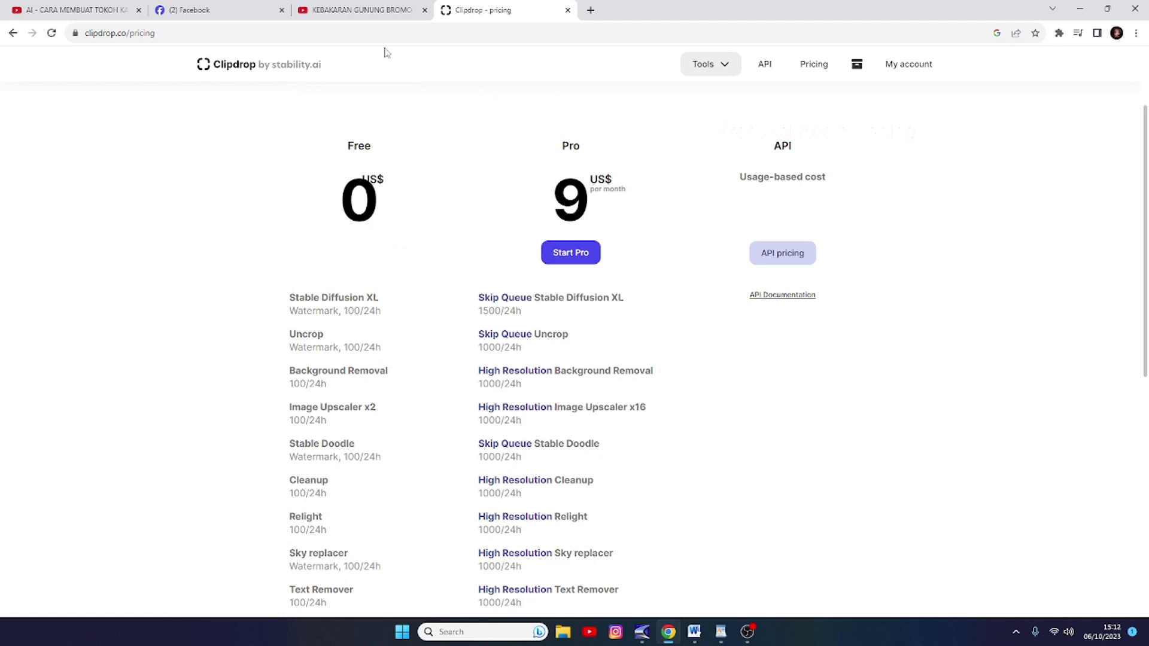
- Go to the full tools overview and open the Stable Diffusion XL tool
click(724, 69)
click(721, 97)
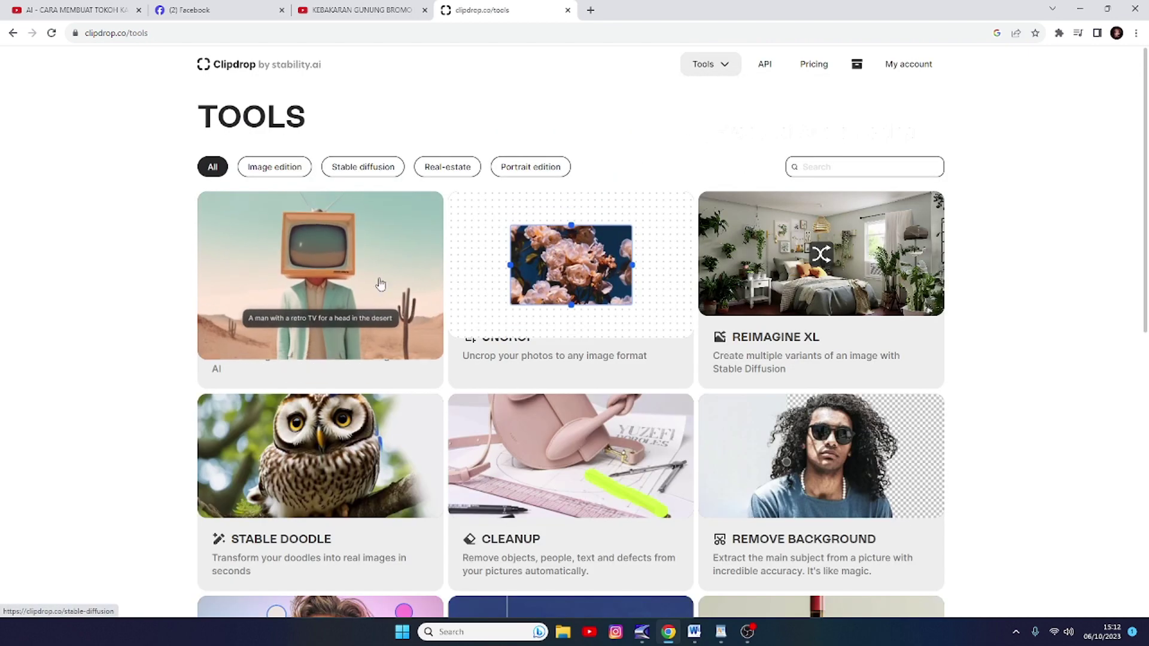
scroll(317, 329, down, 1)
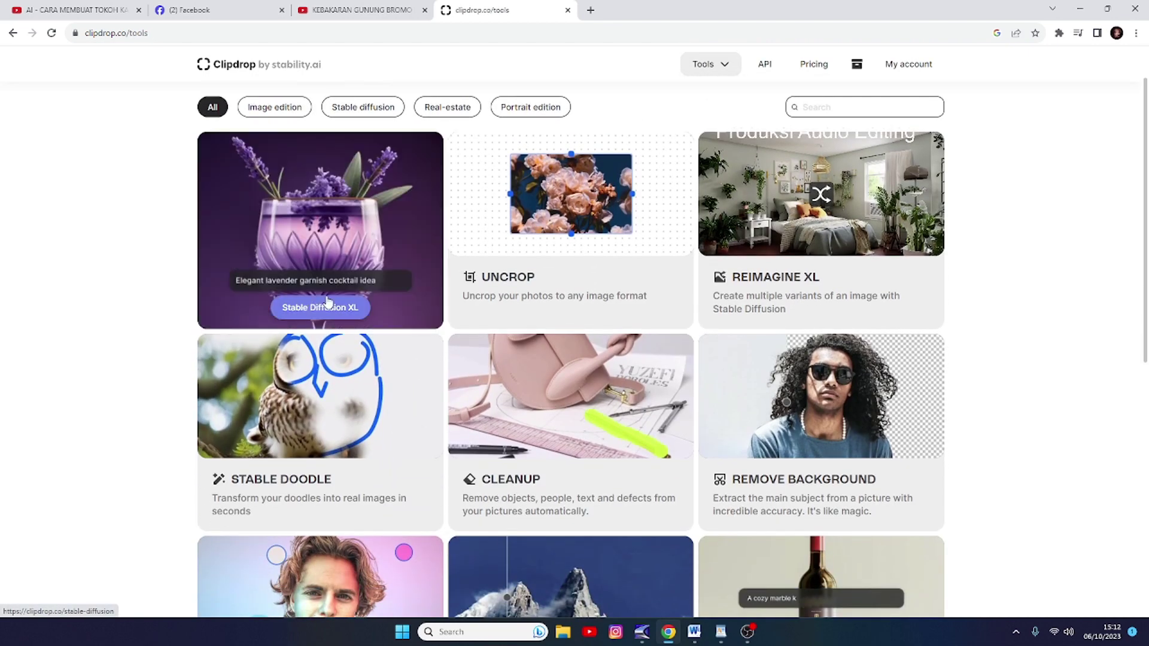
click(323, 312)
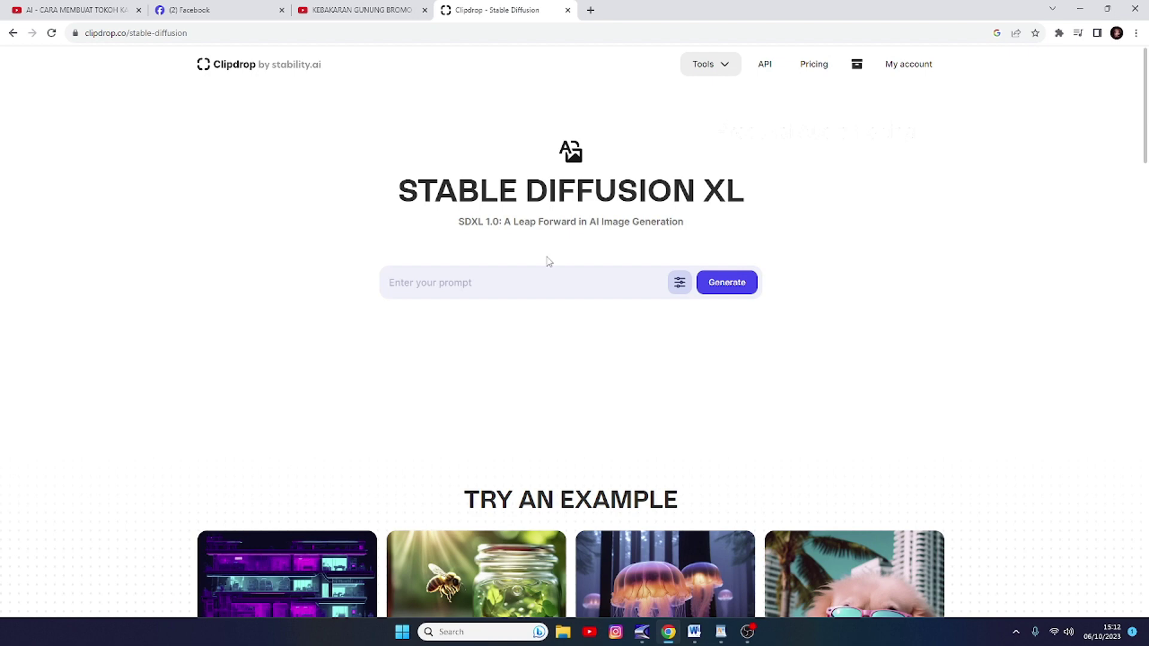
- Look through the Stable Diffusion XL example images and their prompts, and return to the prompt field
scroll(551, 261, down, 6)
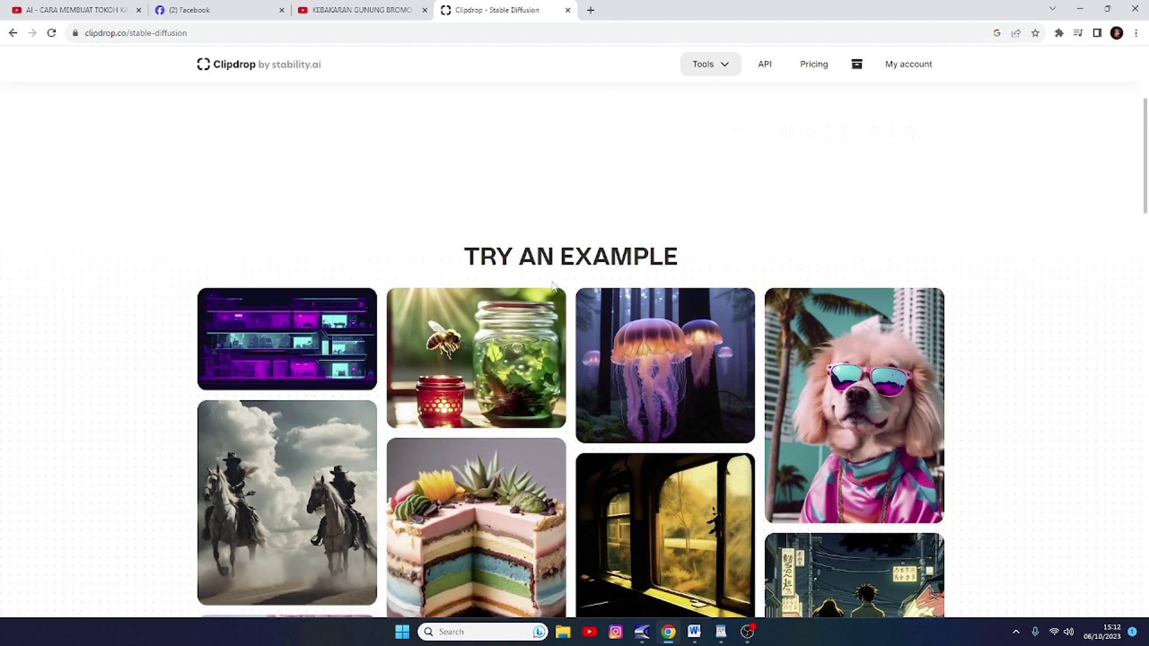
scroll(555, 284, down, 1)
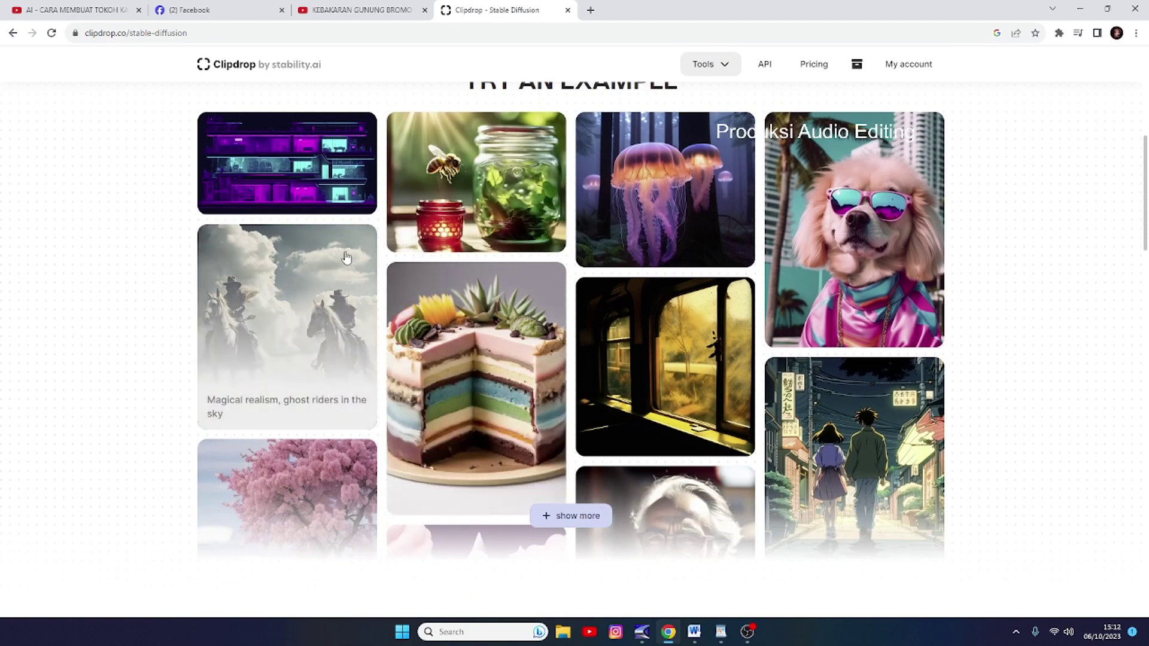
scroll(515, 323, down, 4)
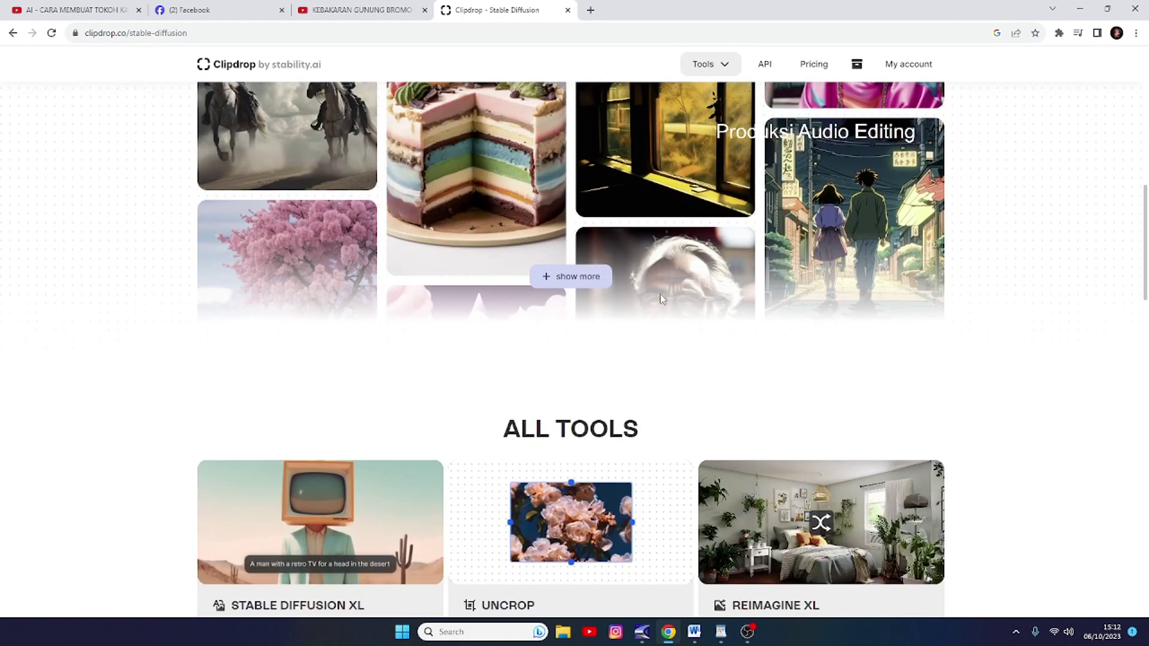
scroll(587, 295, up, 9)
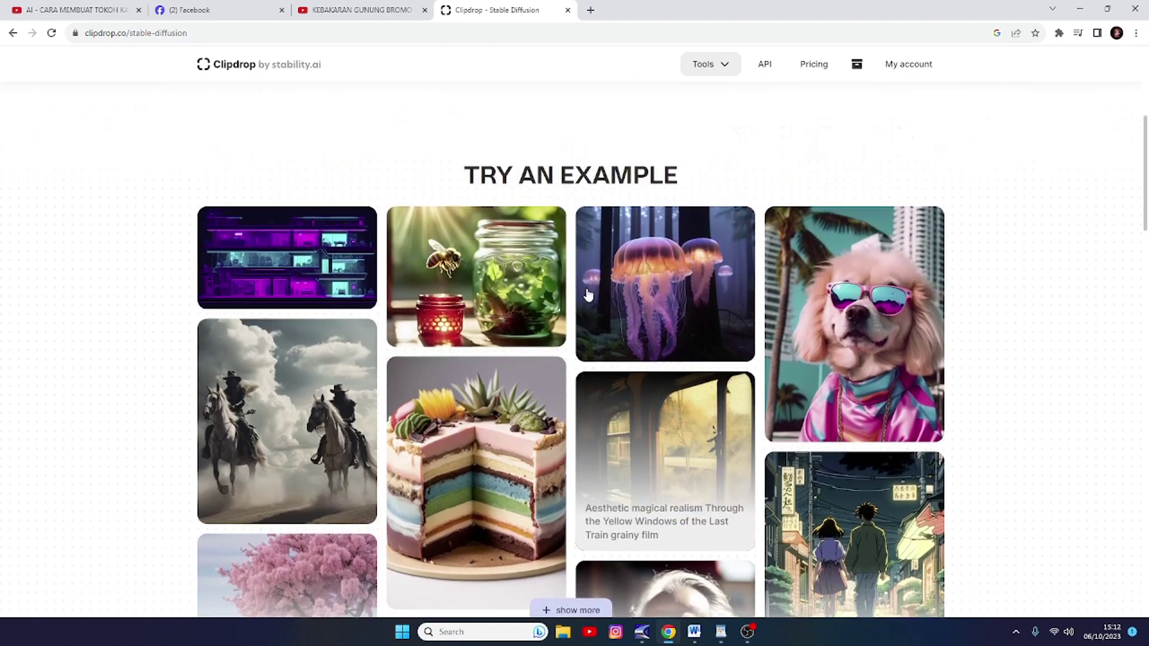
scroll(589, 295, up, 1)
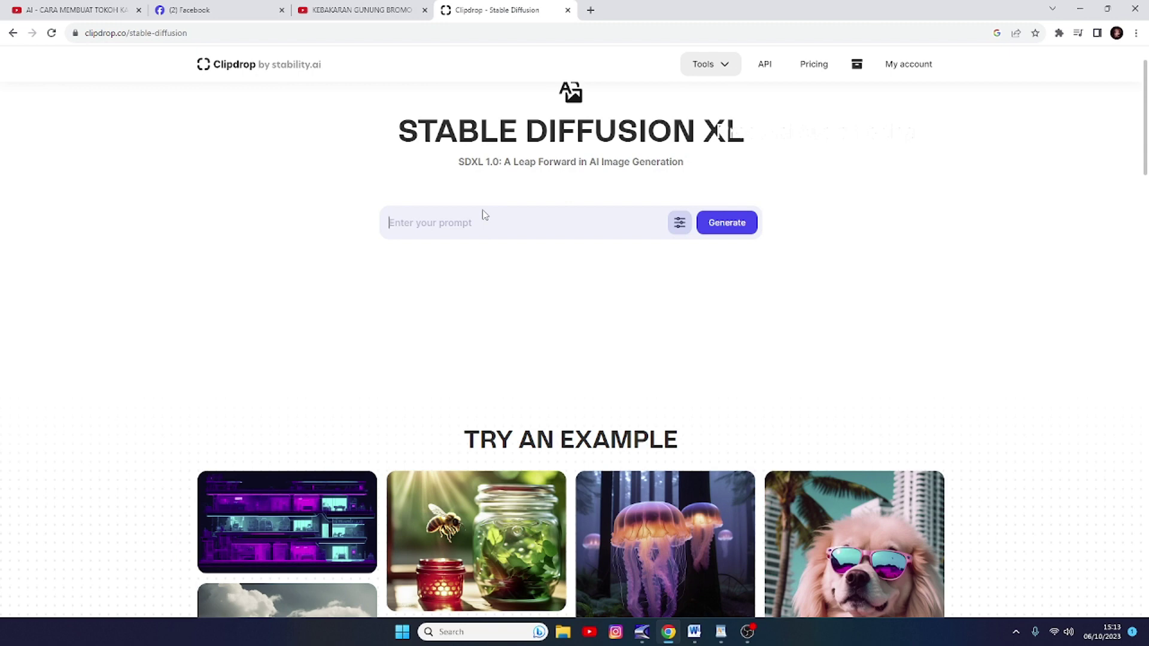
- Enter the prompt "a cute surprised cartoon image, disney style" and choose the Fantasy Art style for it
text(a cute surprised)
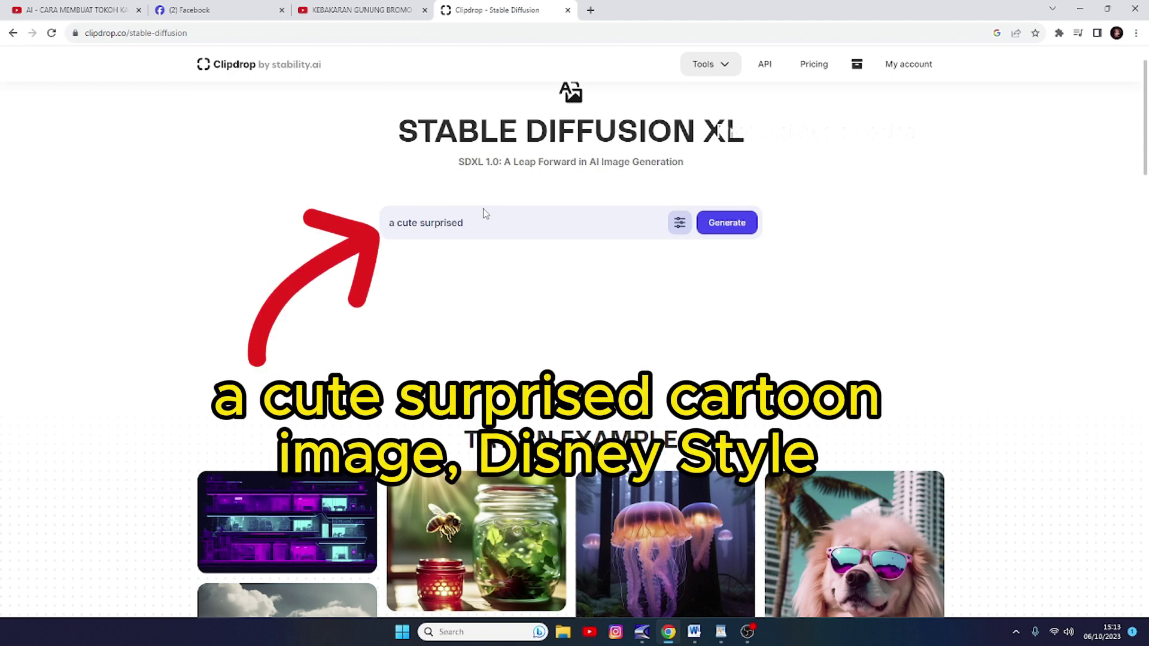
text( cartoon image, disney style)
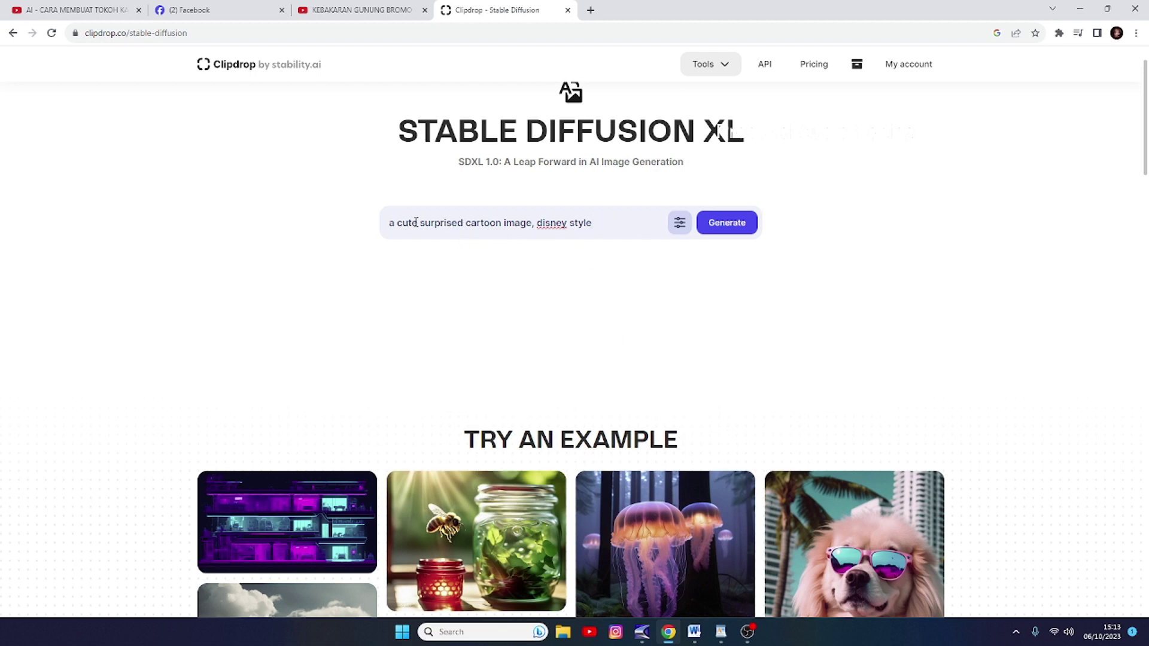
click(680, 225)
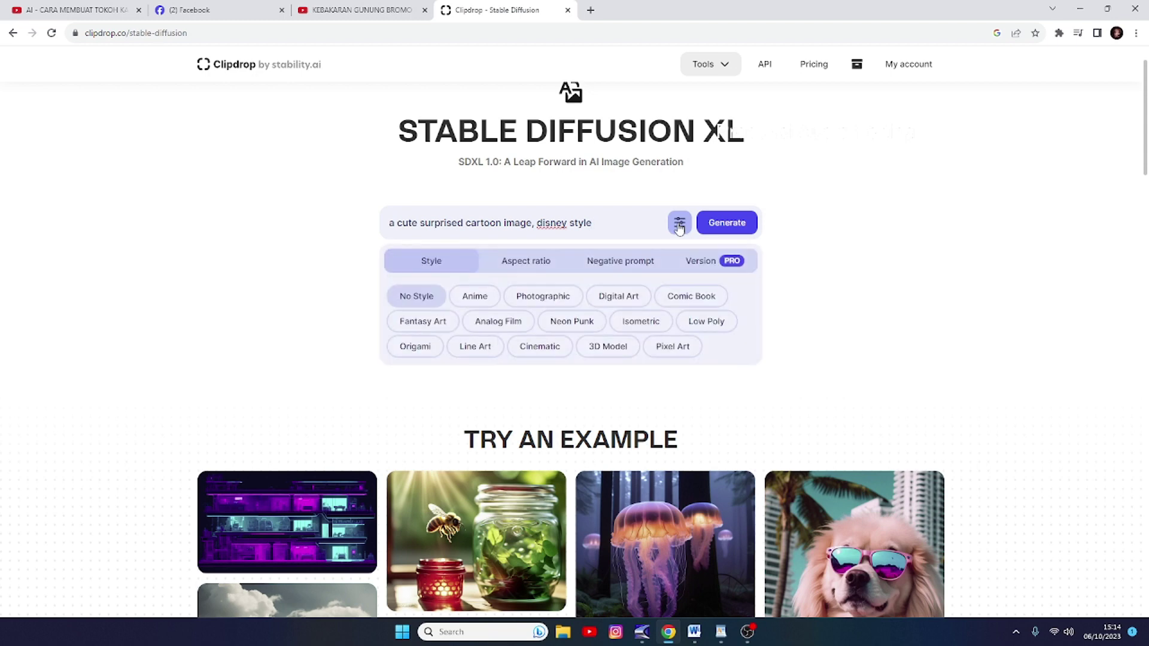
click(423, 261)
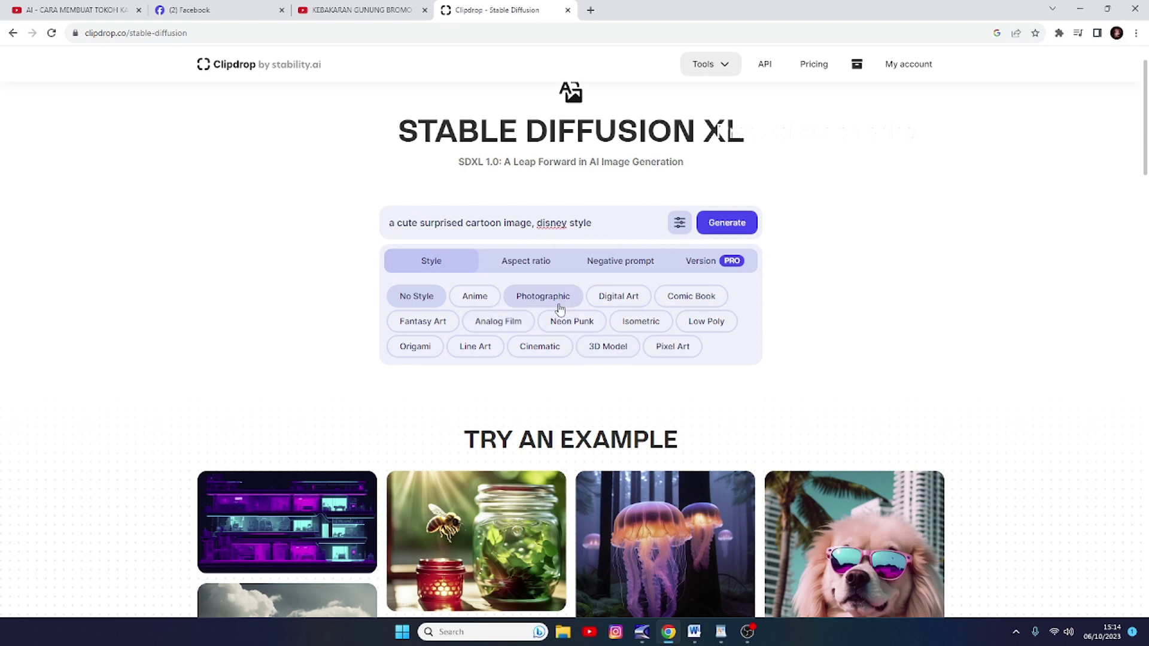
click(426, 325)
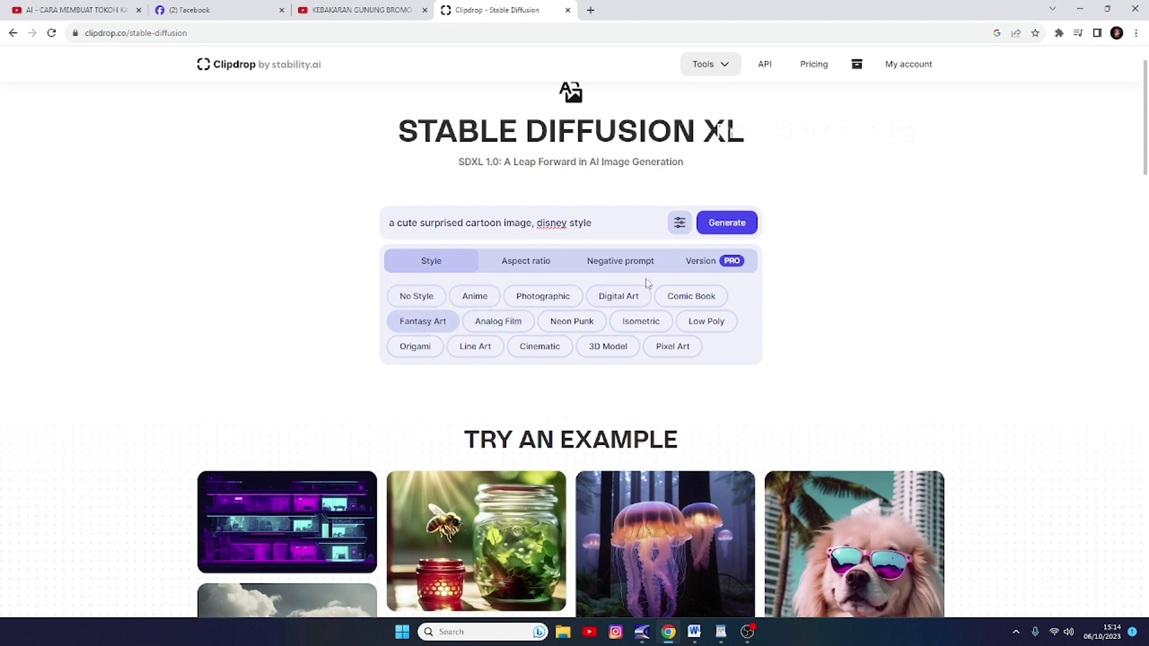
- Set the aspect ratio to Widescreen (16:9) and enter "wolf" as the negative prompt
click(535, 267)
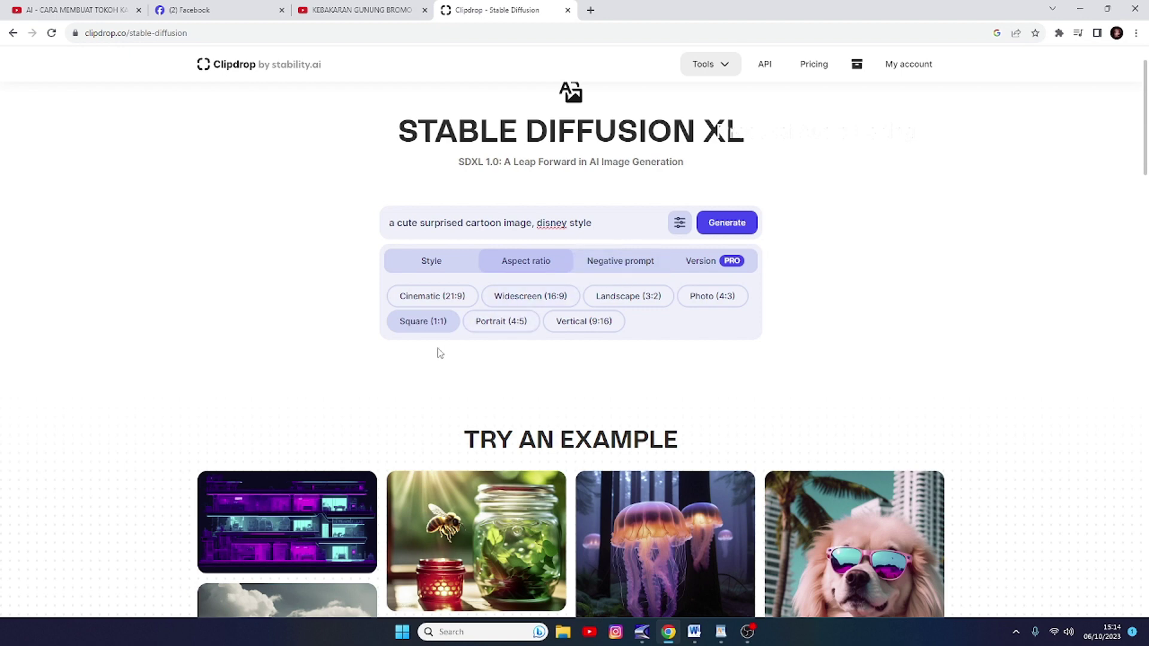
click(509, 298)
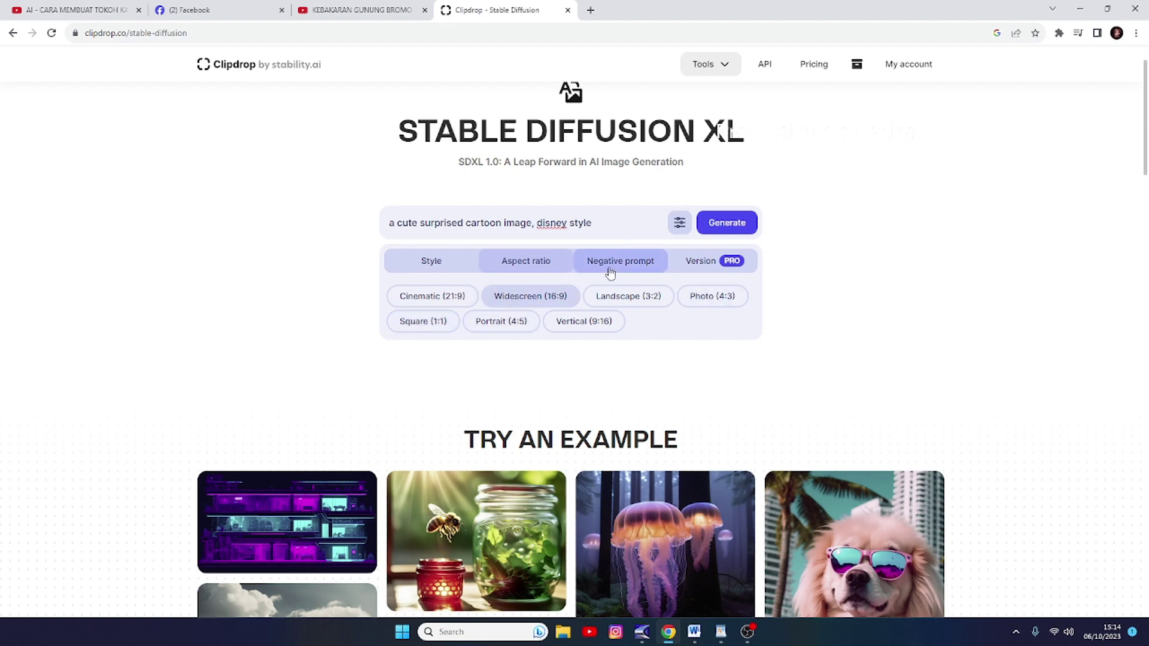
click(642, 270)
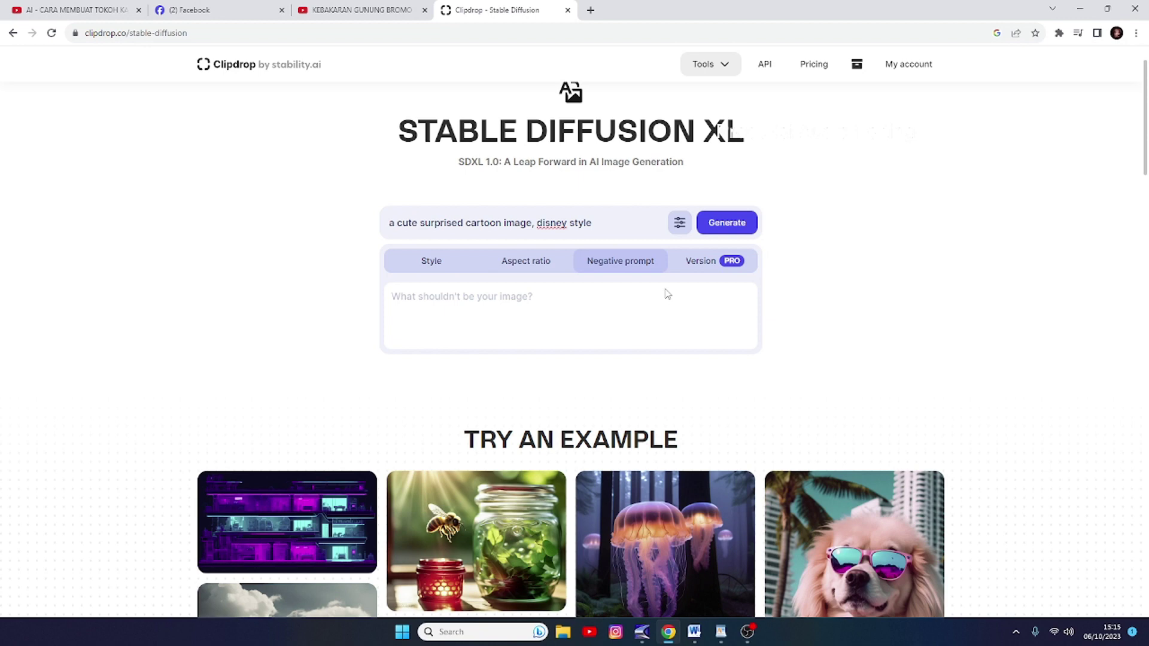
text(wolf)
- Check the version, negative prompt, aspect ratio and style settings, and generate the images
click(698, 267)
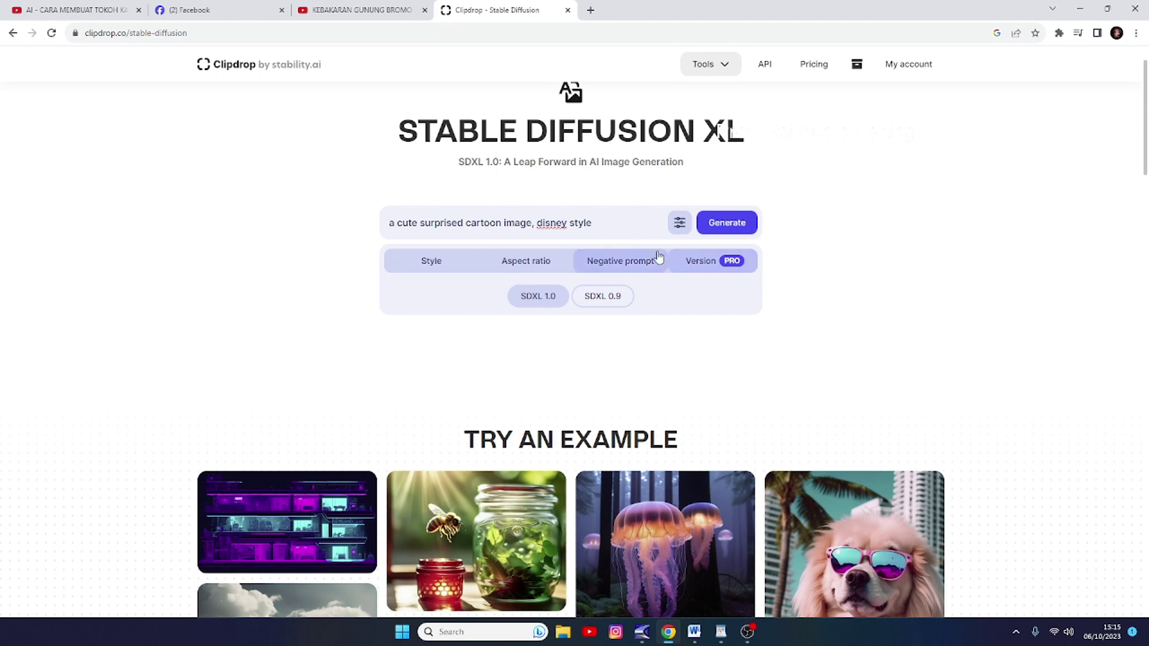
click(611, 262)
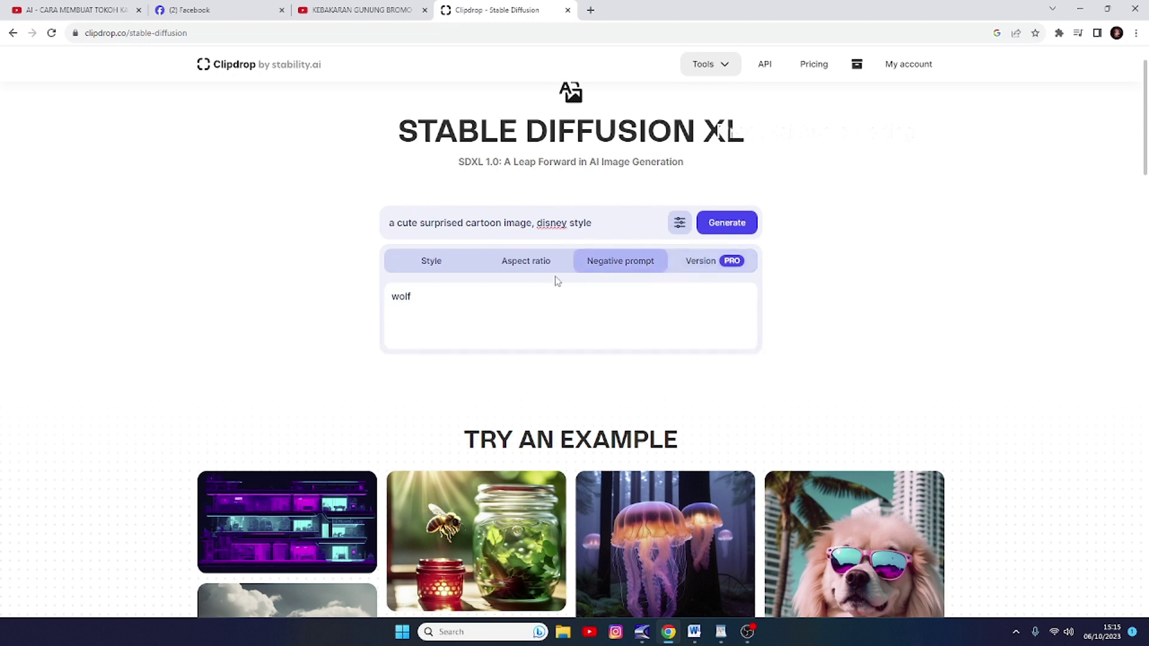
click(525, 264)
click(426, 262)
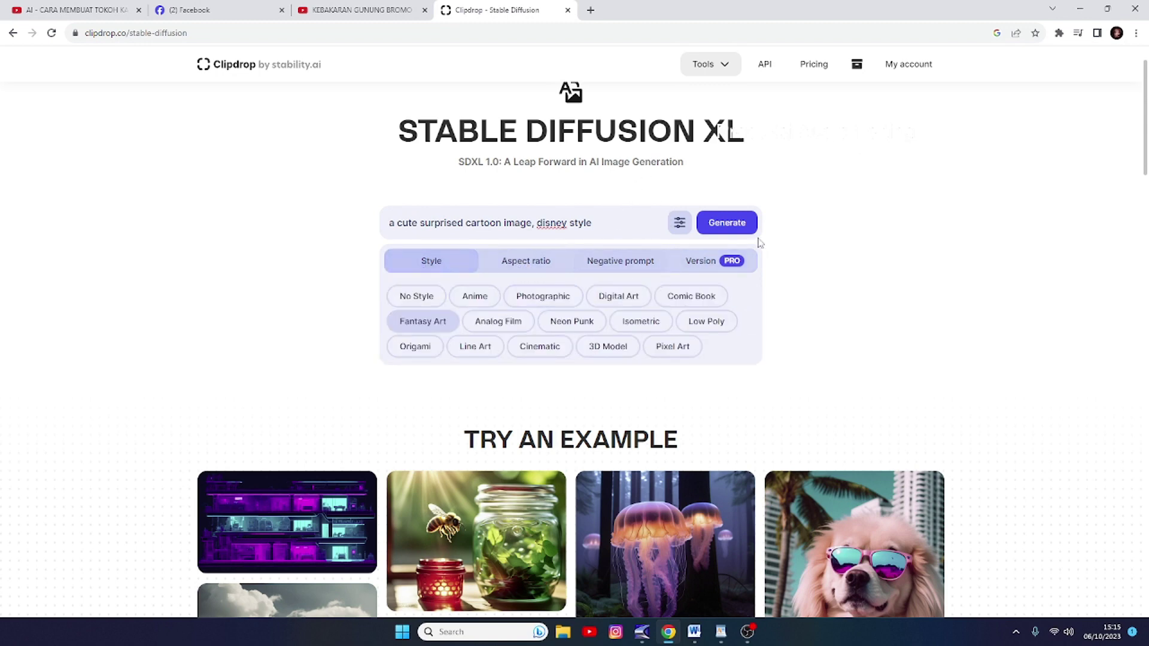
click(729, 224)
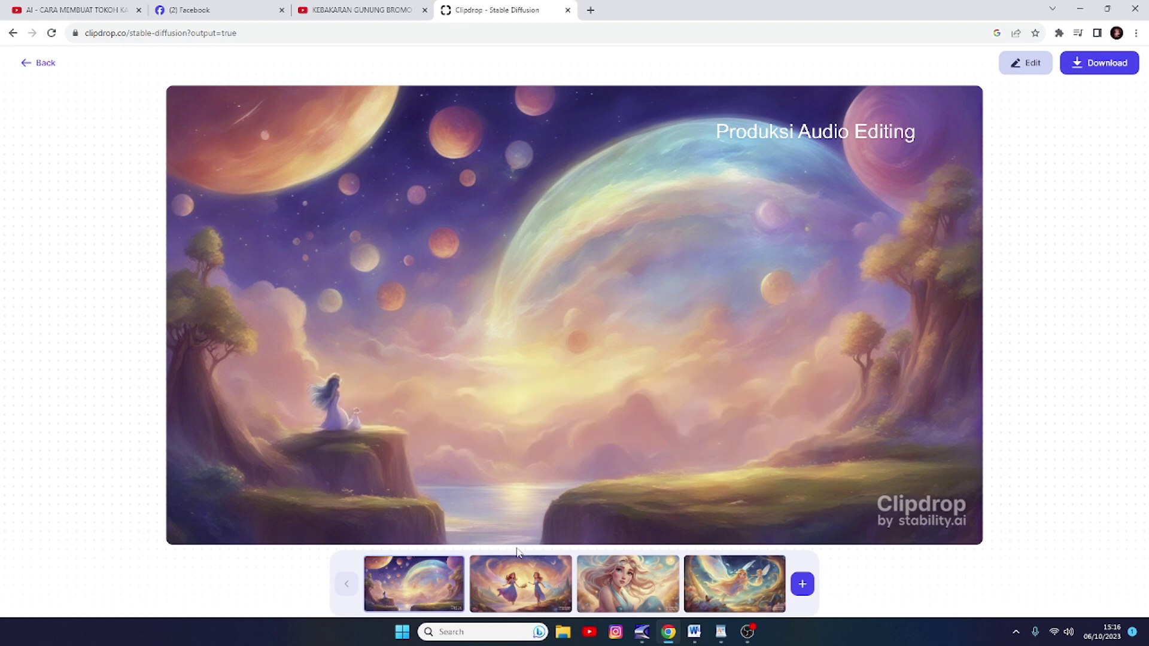
- View each of the four generated images at full size and compare them, ending on the first one
click(533, 583)
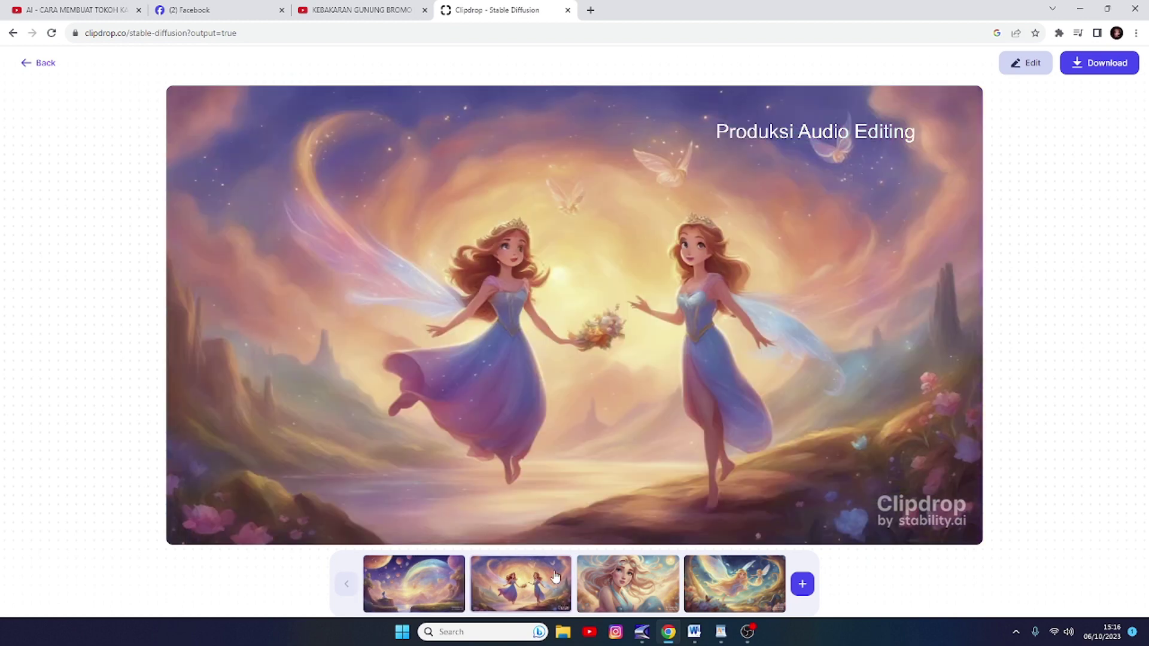
click(659, 592)
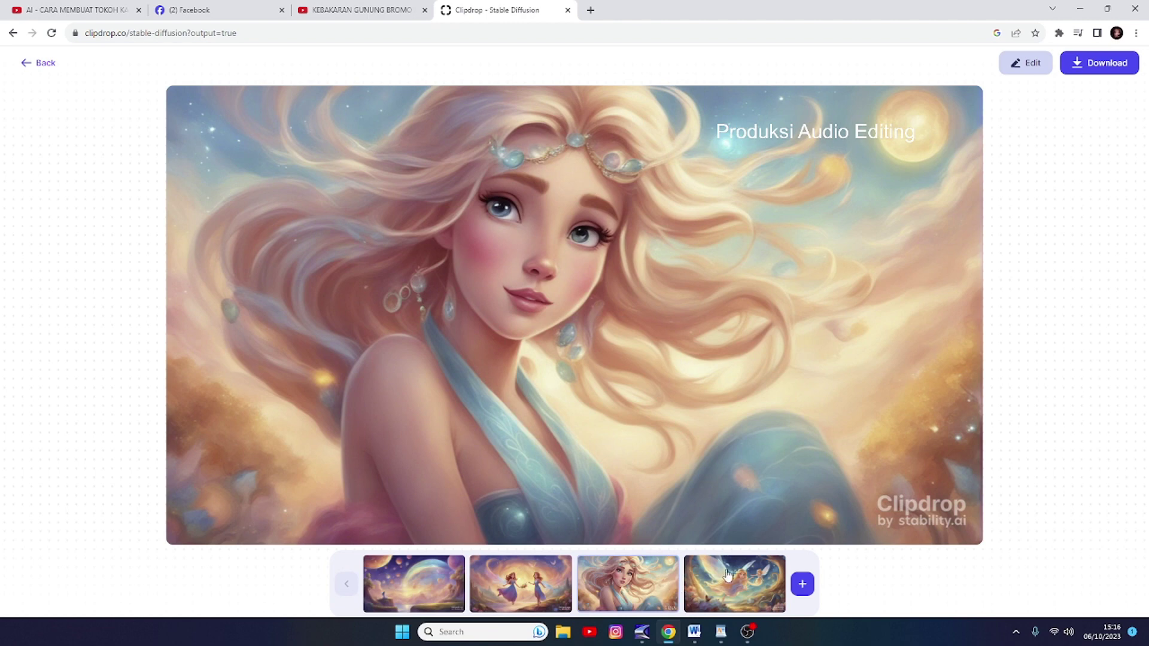
click(699, 592)
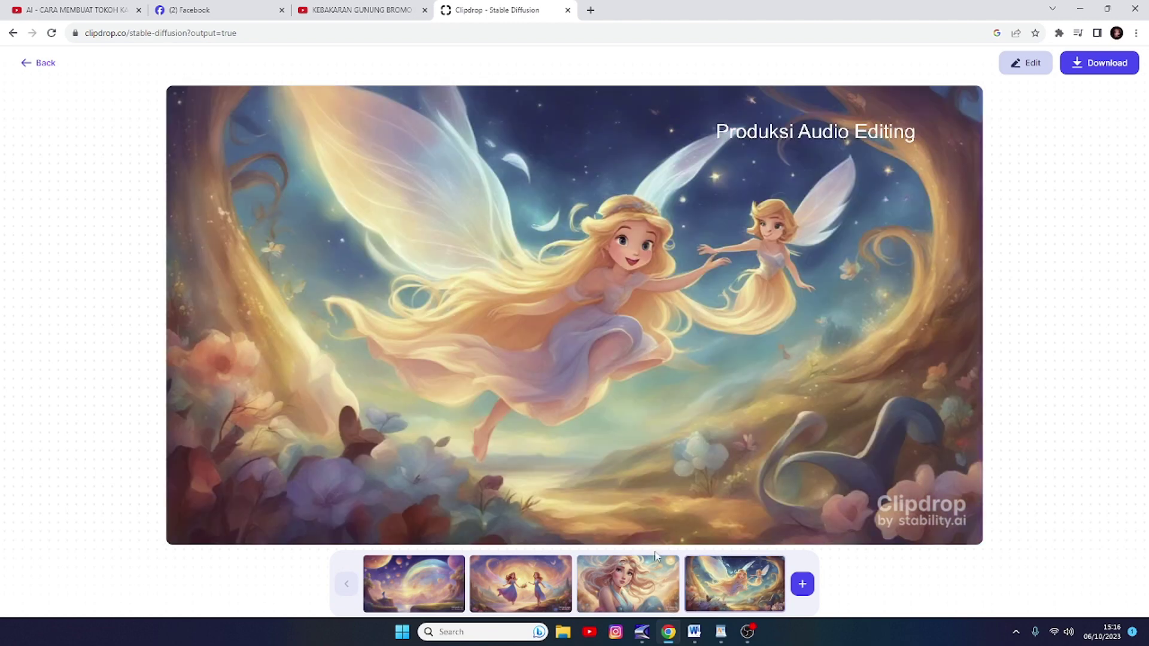
click(653, 584)
click(534, 584)
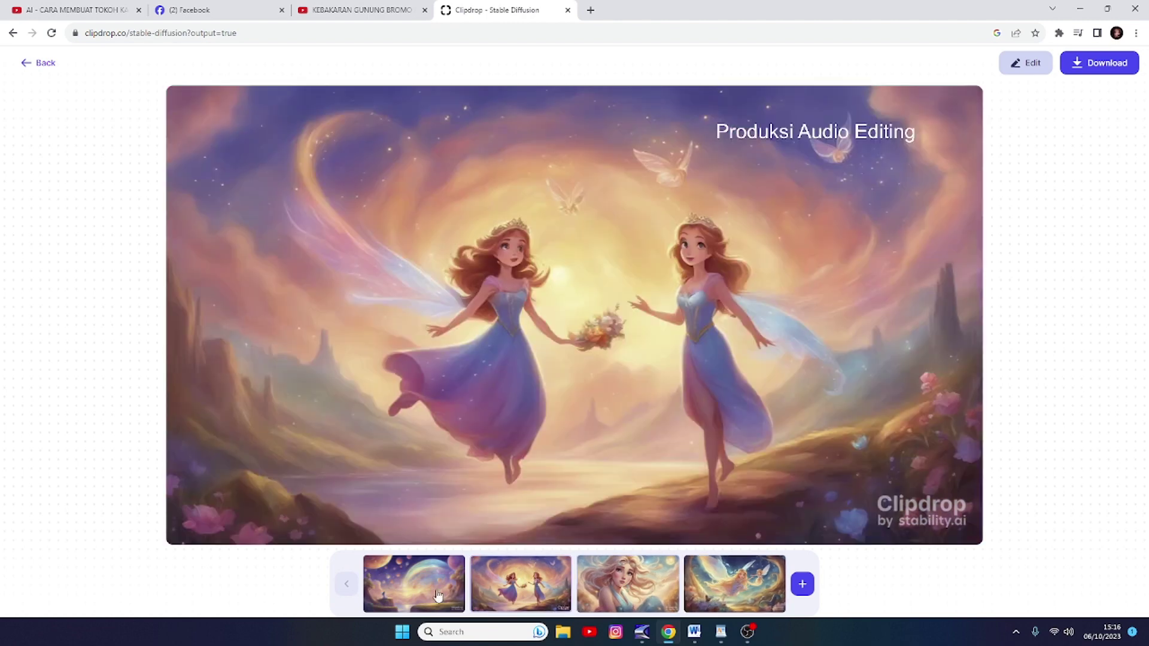
click(423, 592)
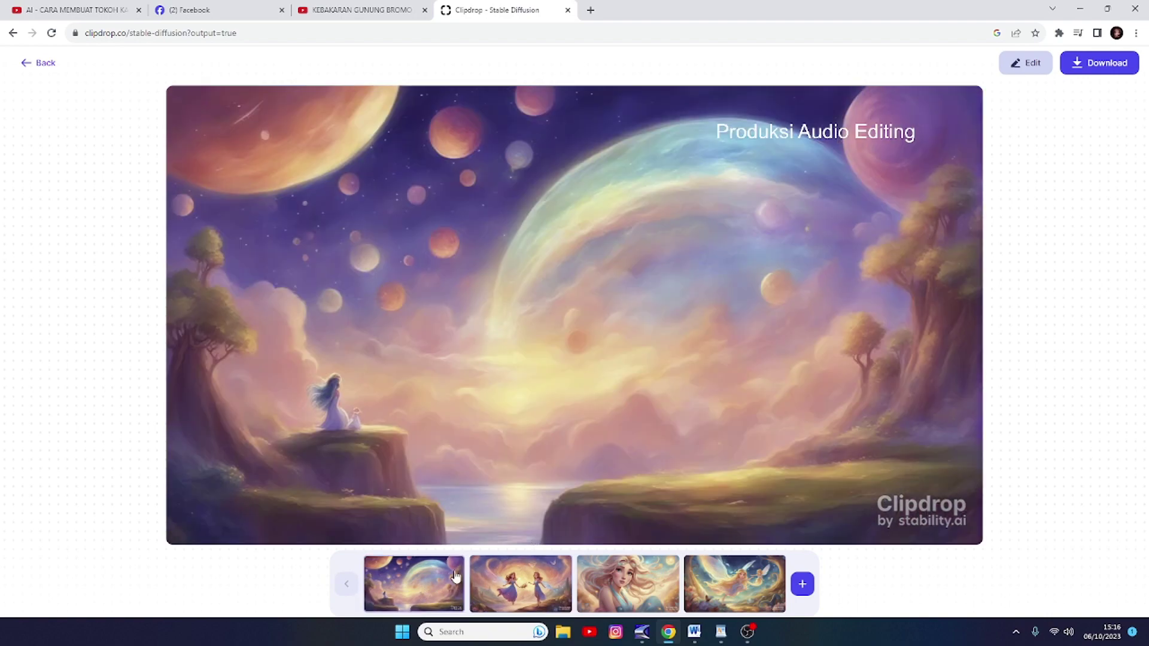
click(542, 593)
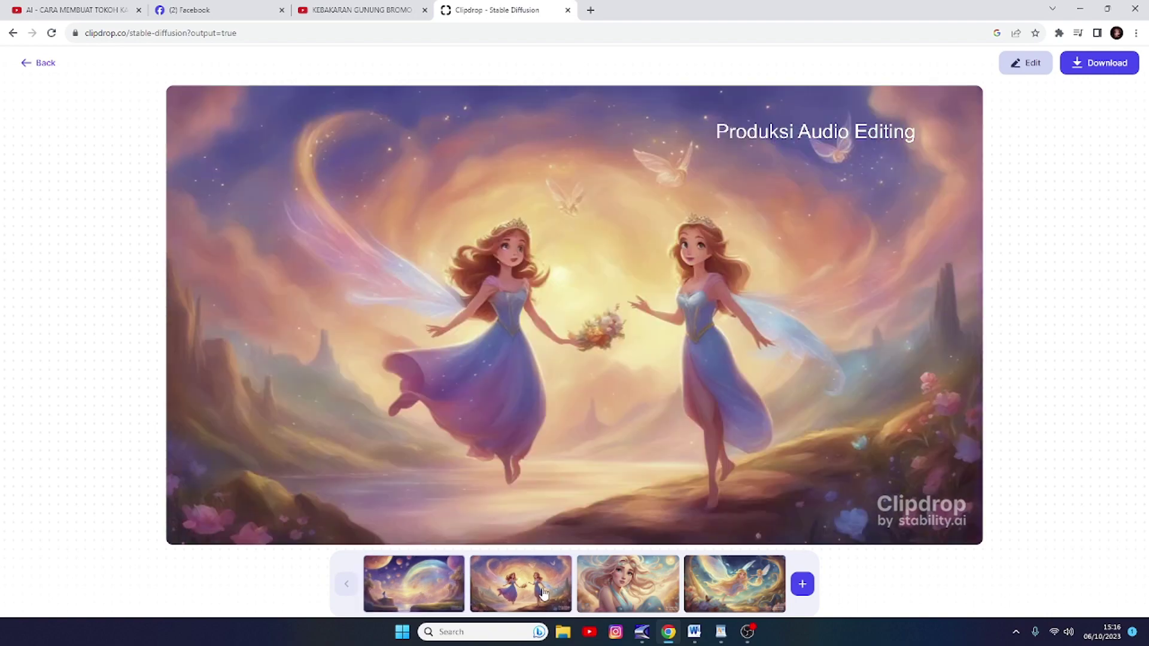
click(627, 583)
click(724, 588)
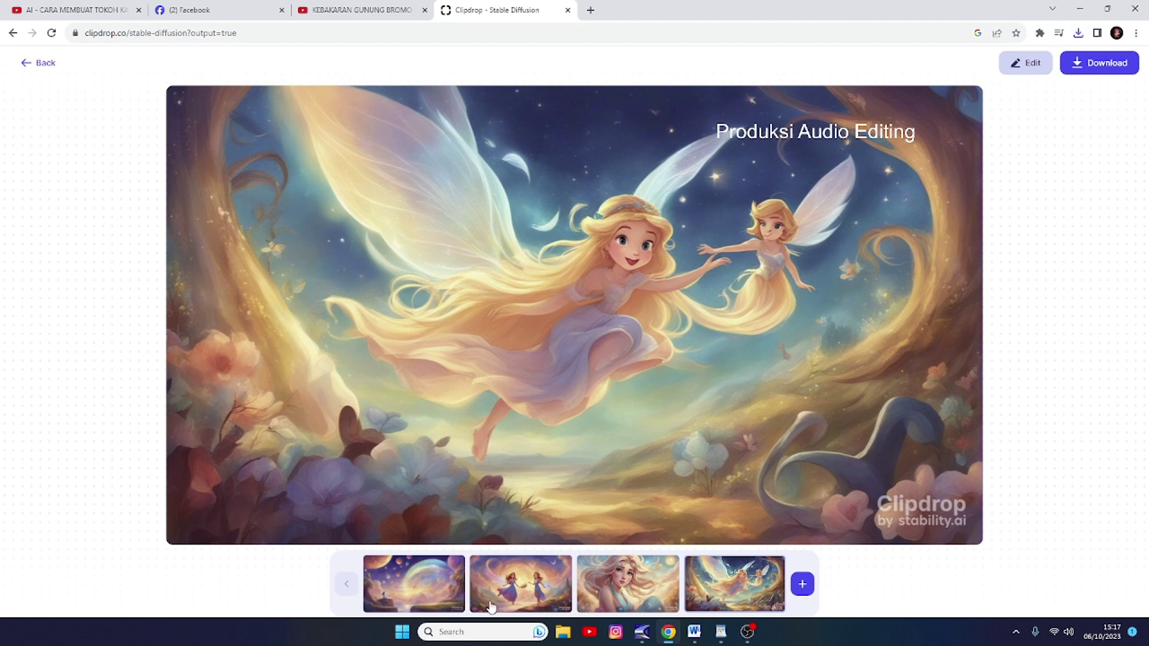
click(431, 582)
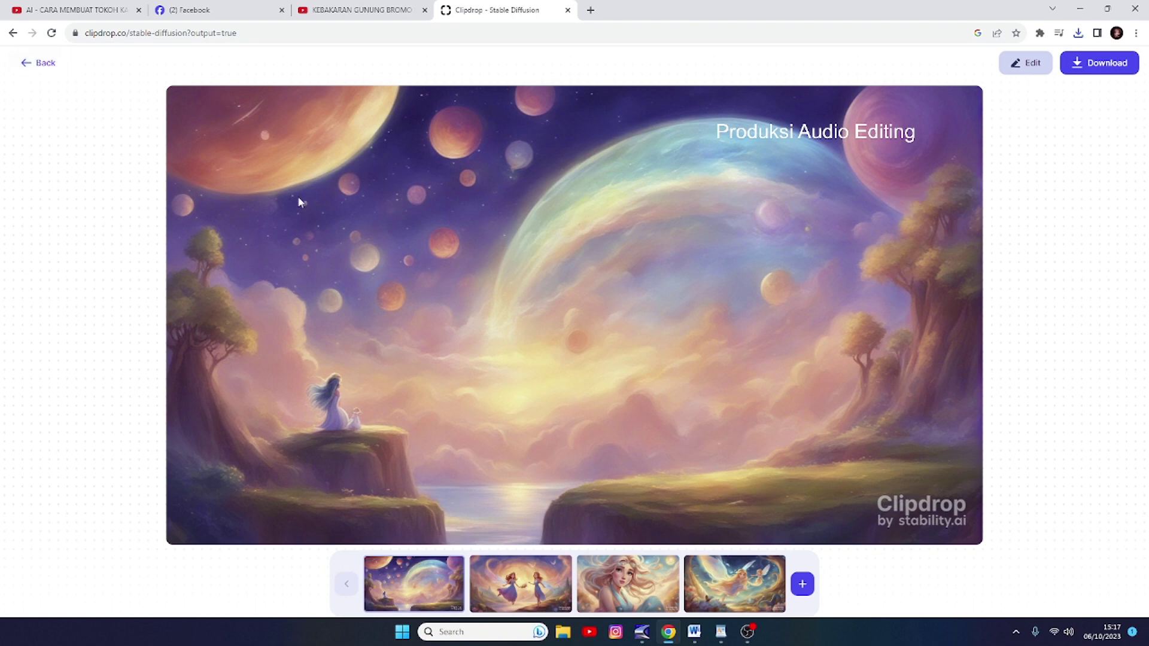
- Return from the results to the Stable Diffusion XL prompt page and clear the existing prompt
click(25, 66)
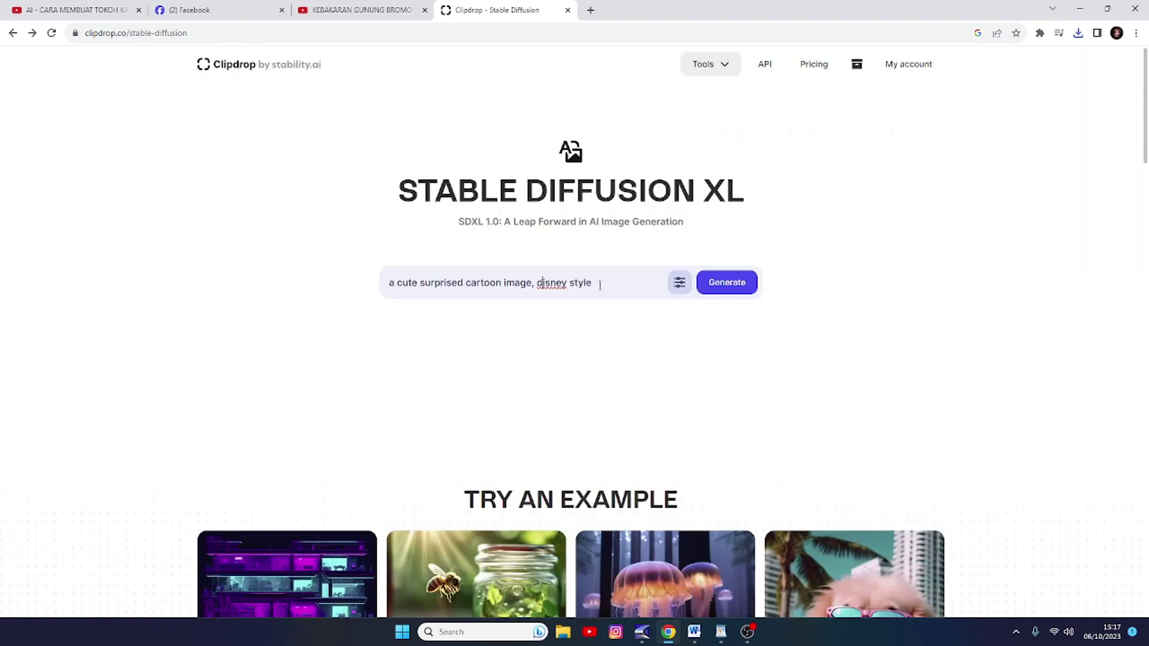
drag(600, 284, 367, 295)
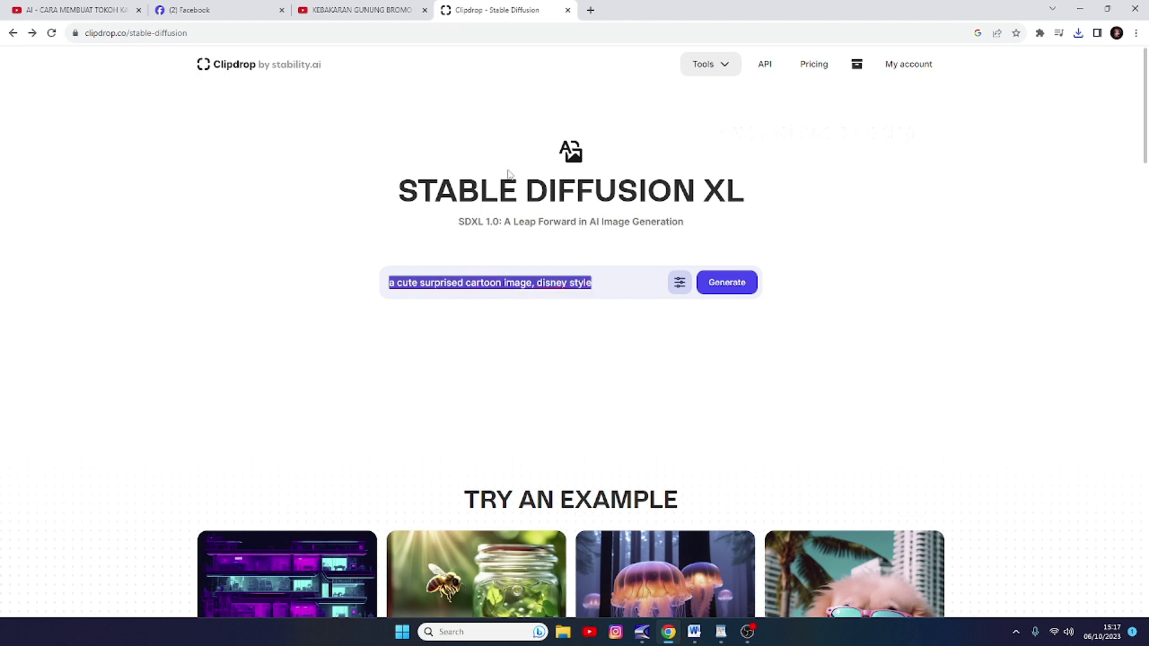
key(BackSpace)
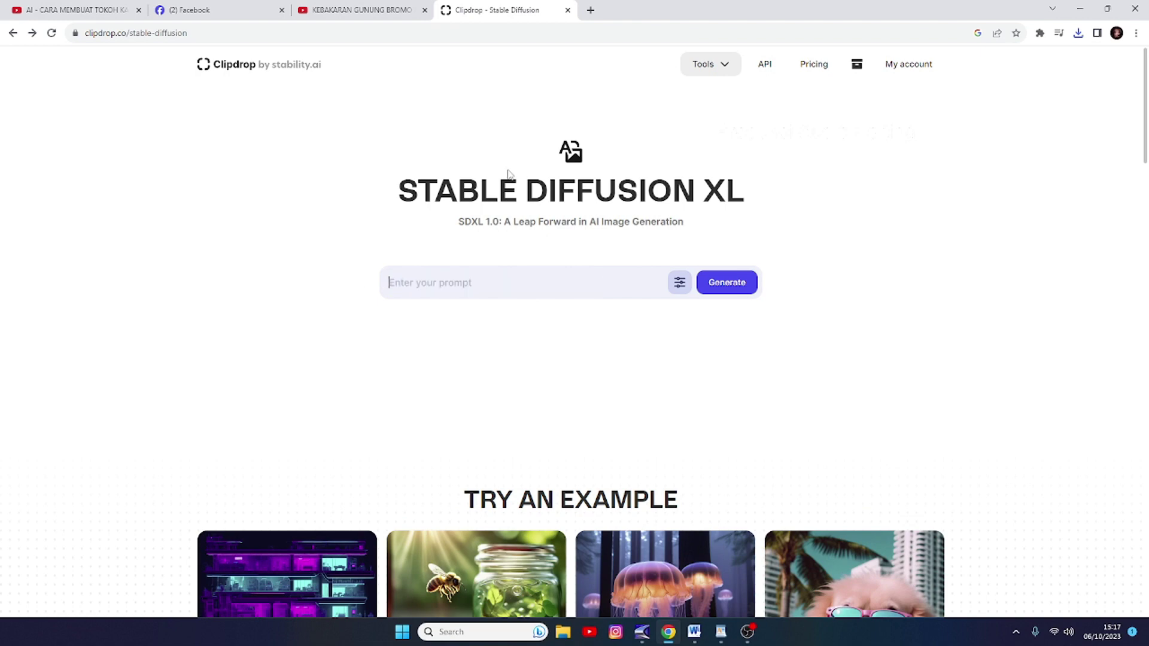
- Search Google in a new browser tab for "translate indonesia inggris"
click(591, 10)
click(580, 253)
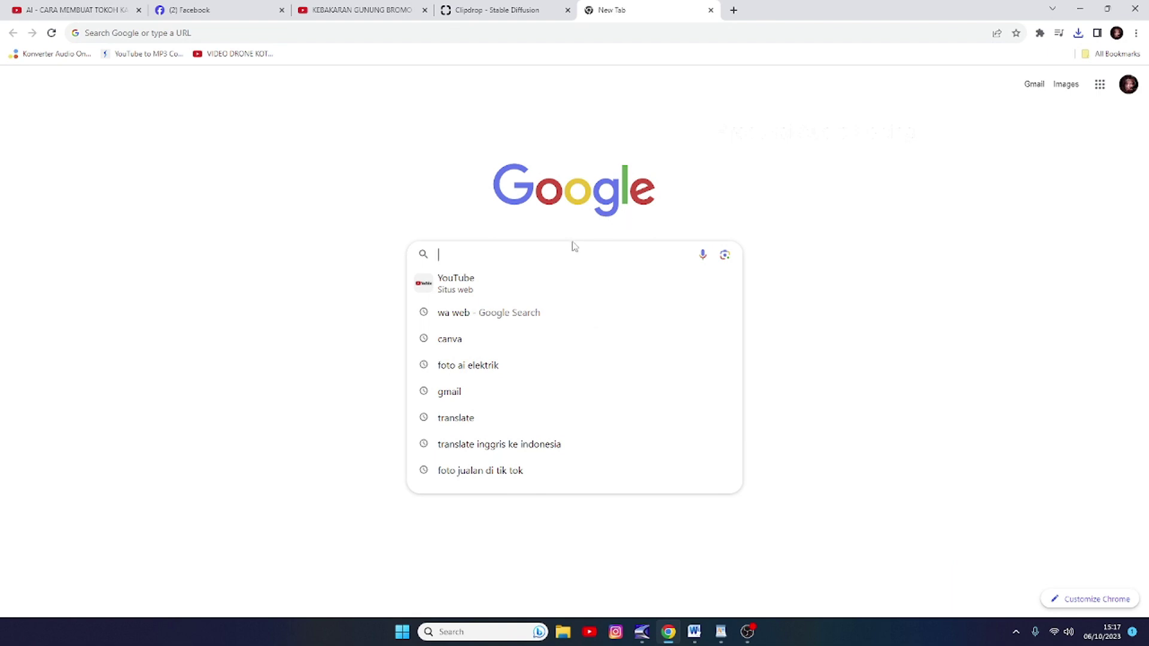
text(translate)
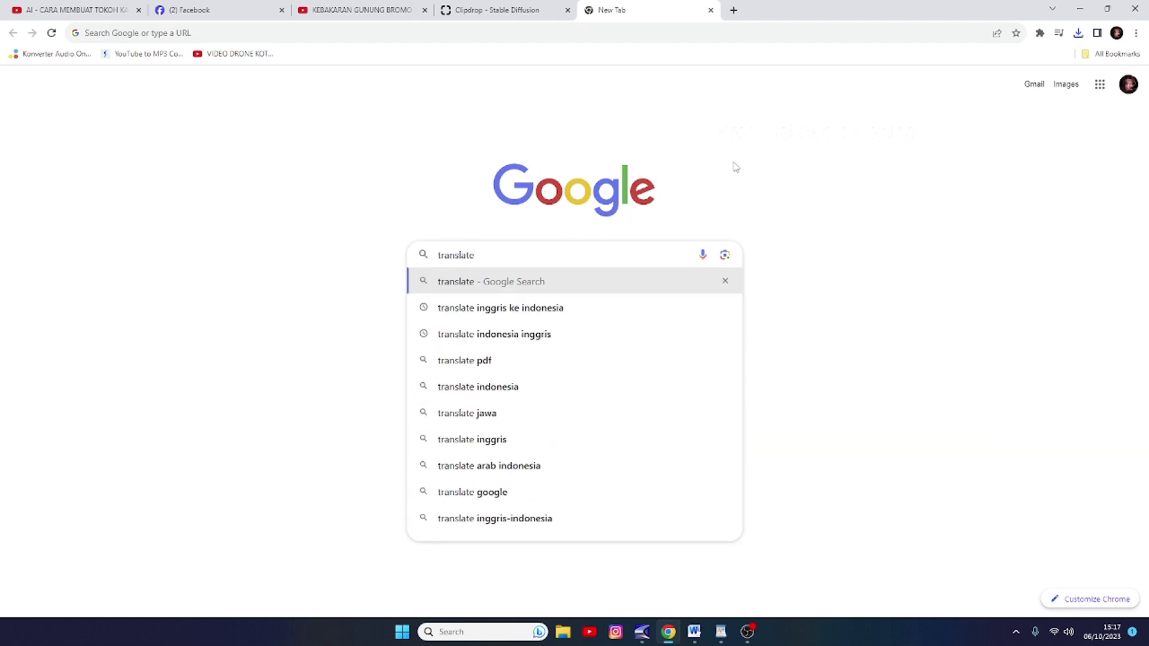
key(Down)
key(Down)
key(Return)
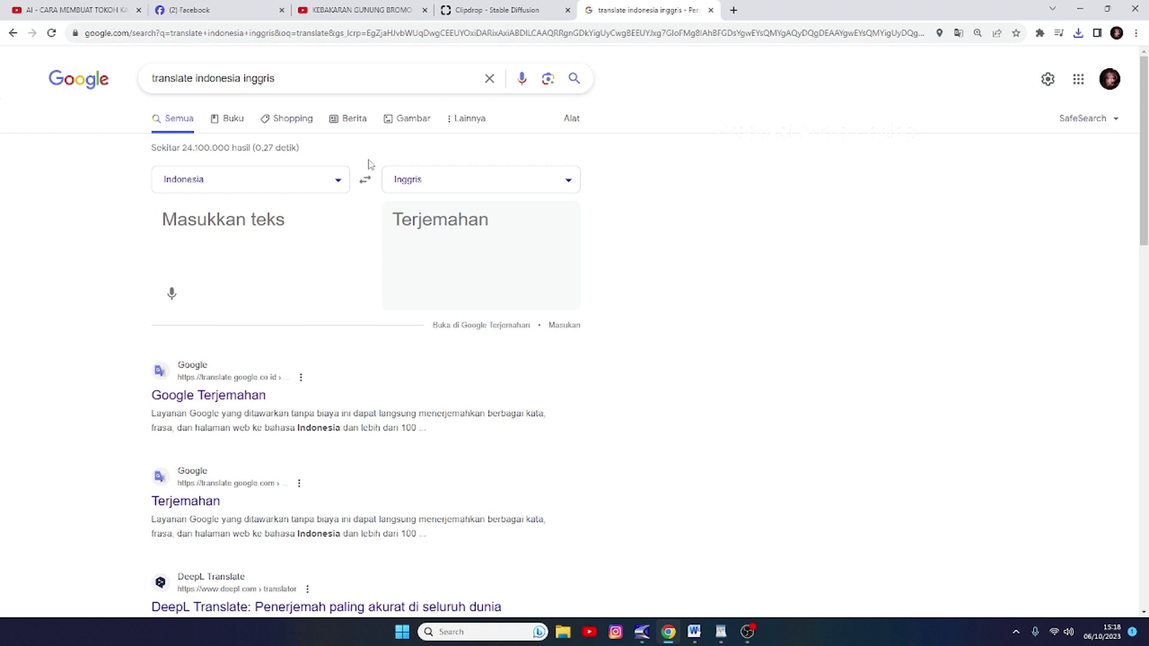
- Enter "anak kecil berambut merah yang pemberani menyeberangi sungai" as the Indonesian text to translate into English
text(anak kecil)
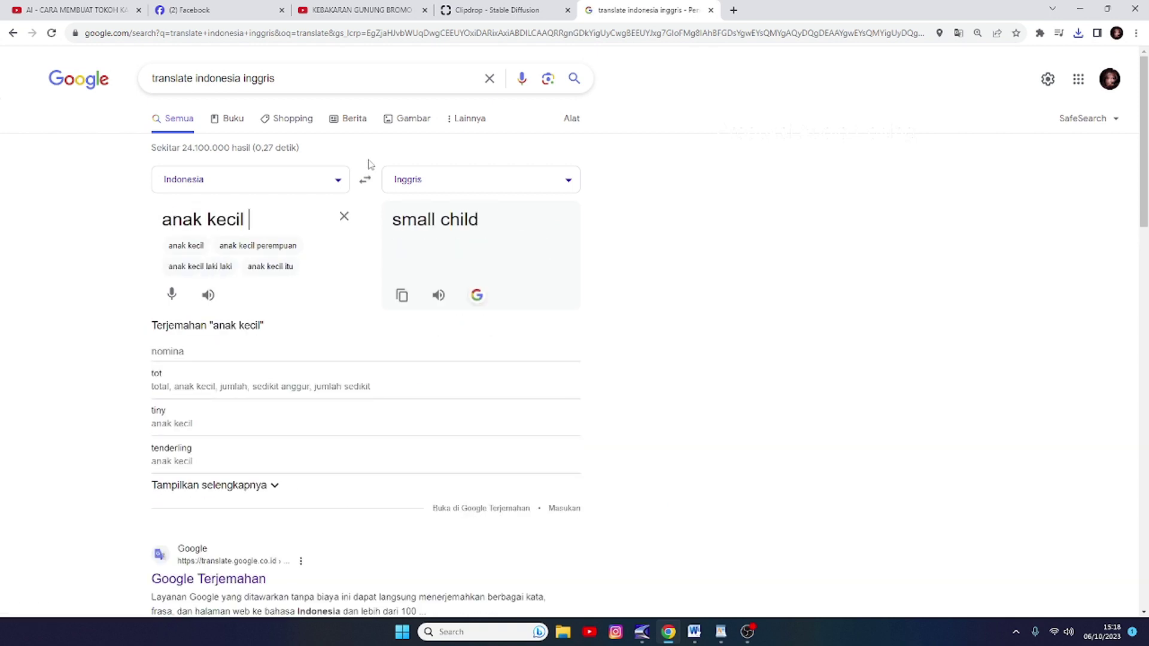
text(berambut merah yang pe)
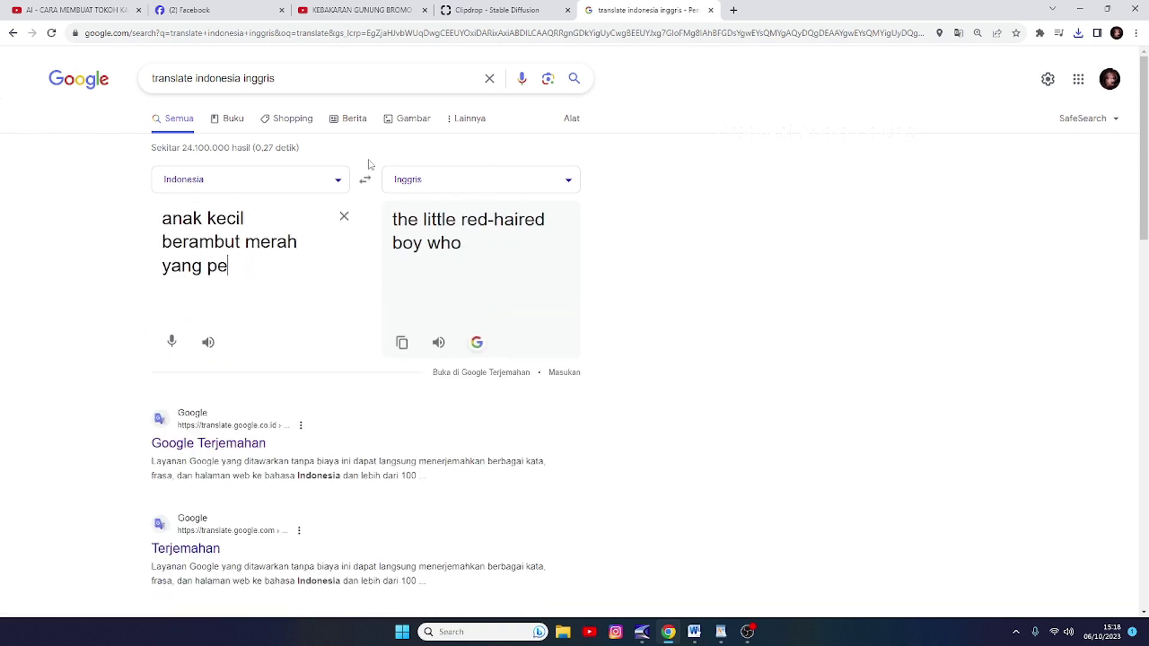
text(mberani menyeberangi )
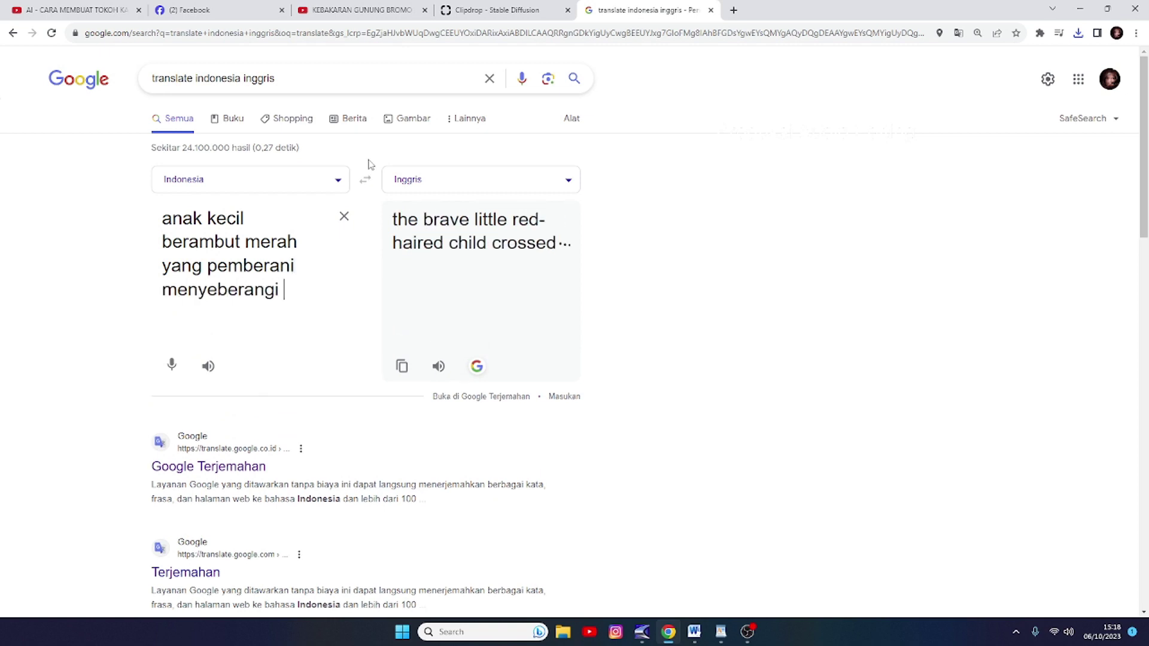
text(sungai)
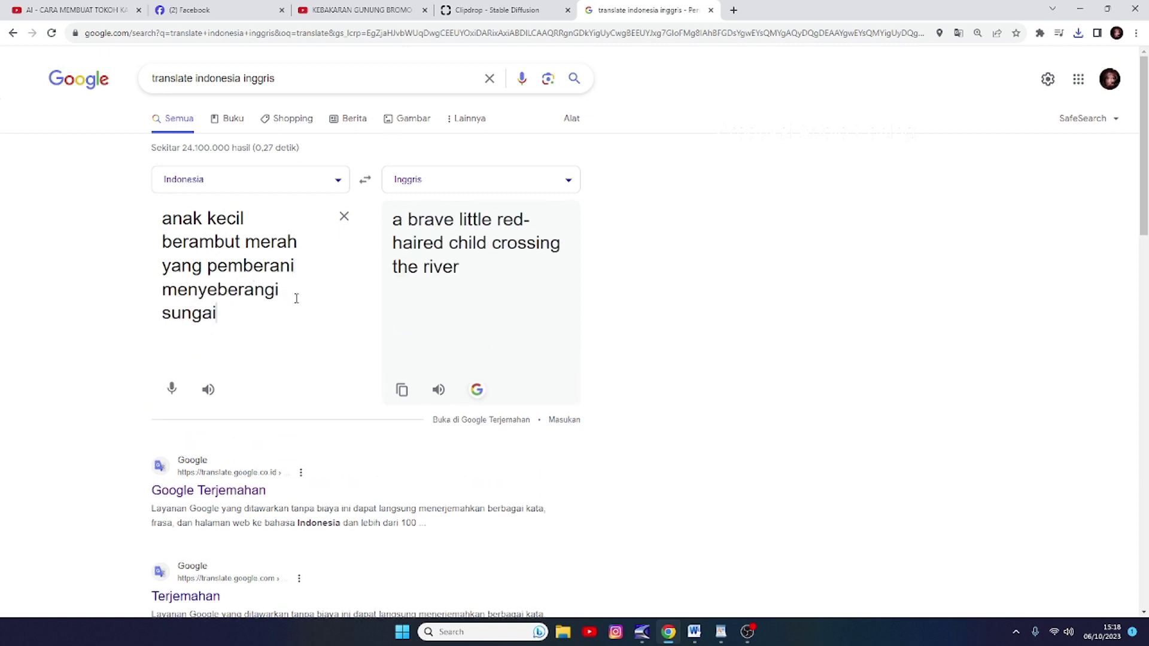
- Extend the Indonesian text after "sungai" with ", gaya walt disney"
double_click(467, 279)
triple_click(223, 331)
click(224, 331)
triple_click(223, 313)
click(223, 313)
text(,)
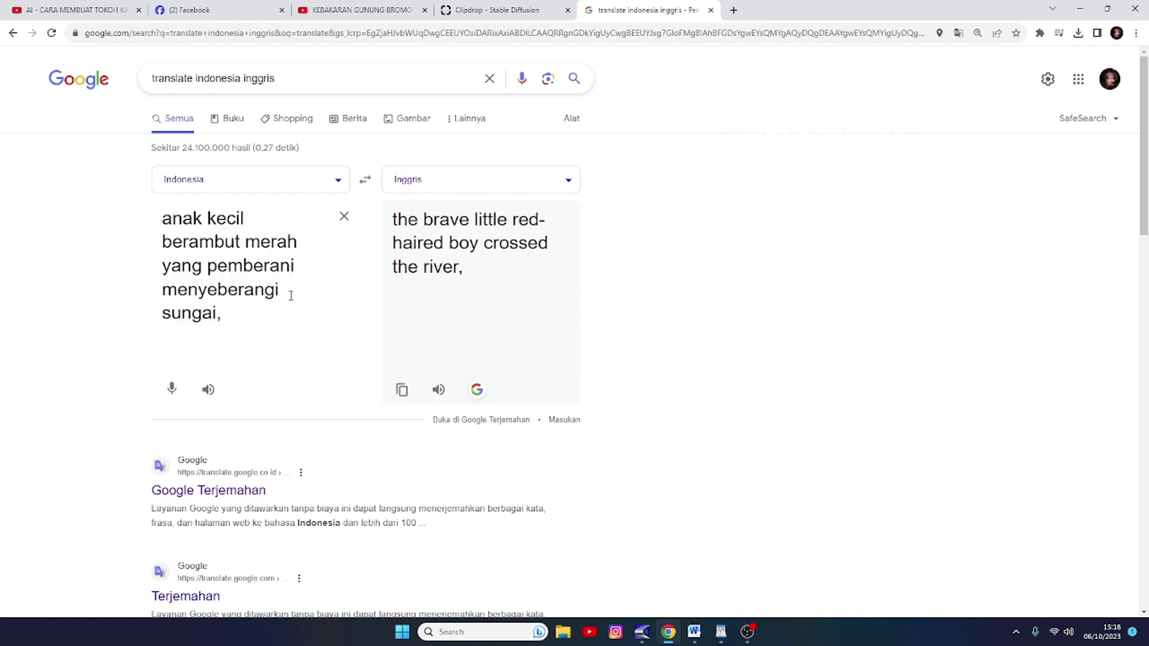
text( walt dis)
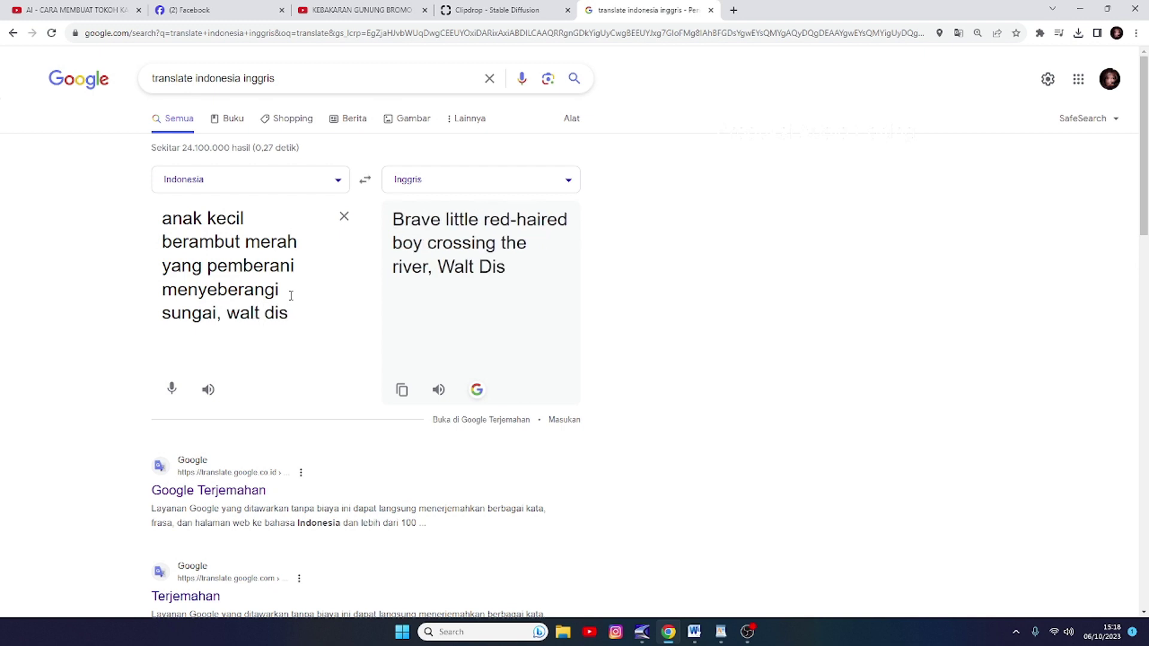
text(ney)
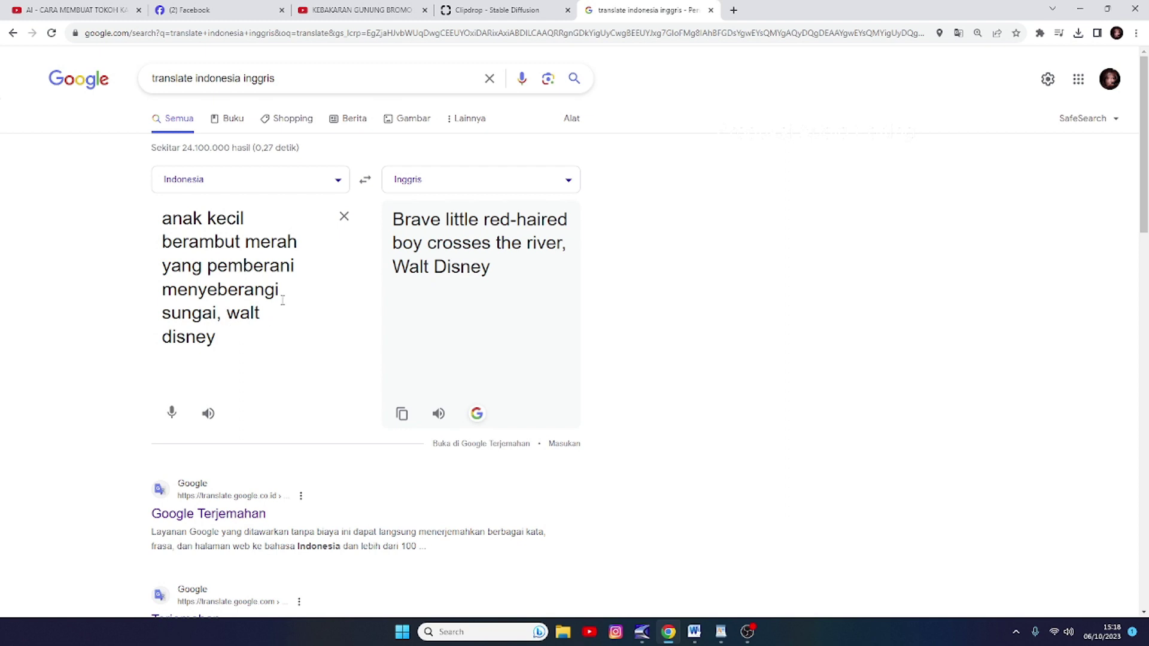
text(gaya)
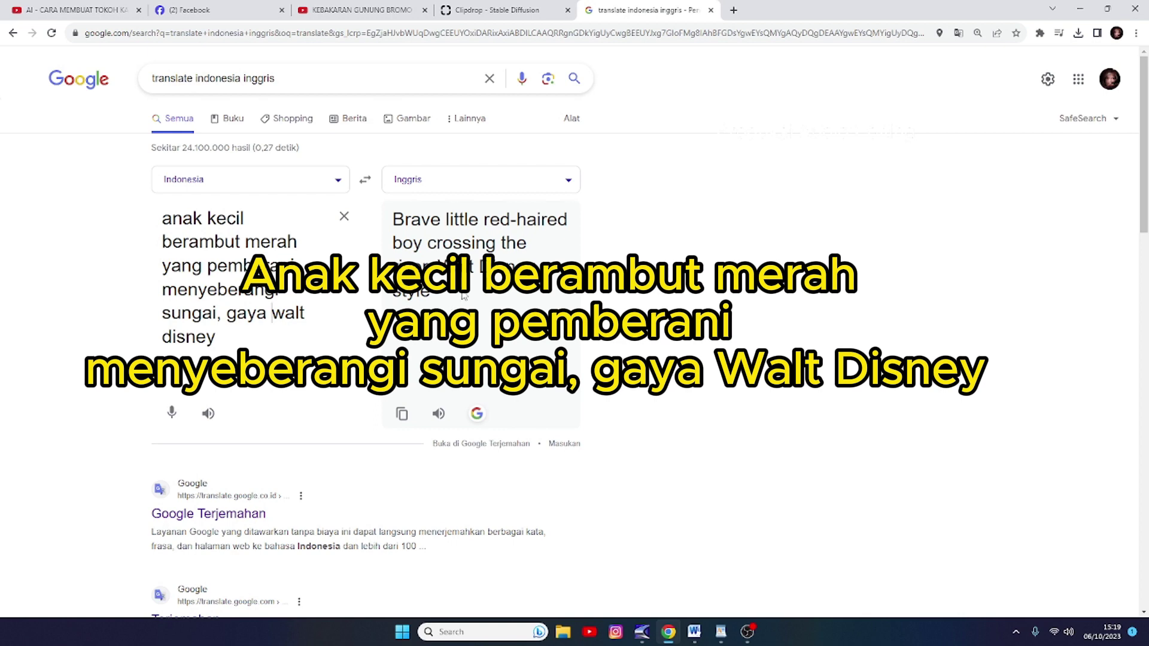
- Copy the English translation "Brave little red-haired boy crossing the river, Walt Disney style" into the Stable Diffusion XL prompt on Clipdrop
drag(455, 301, 390, 216)
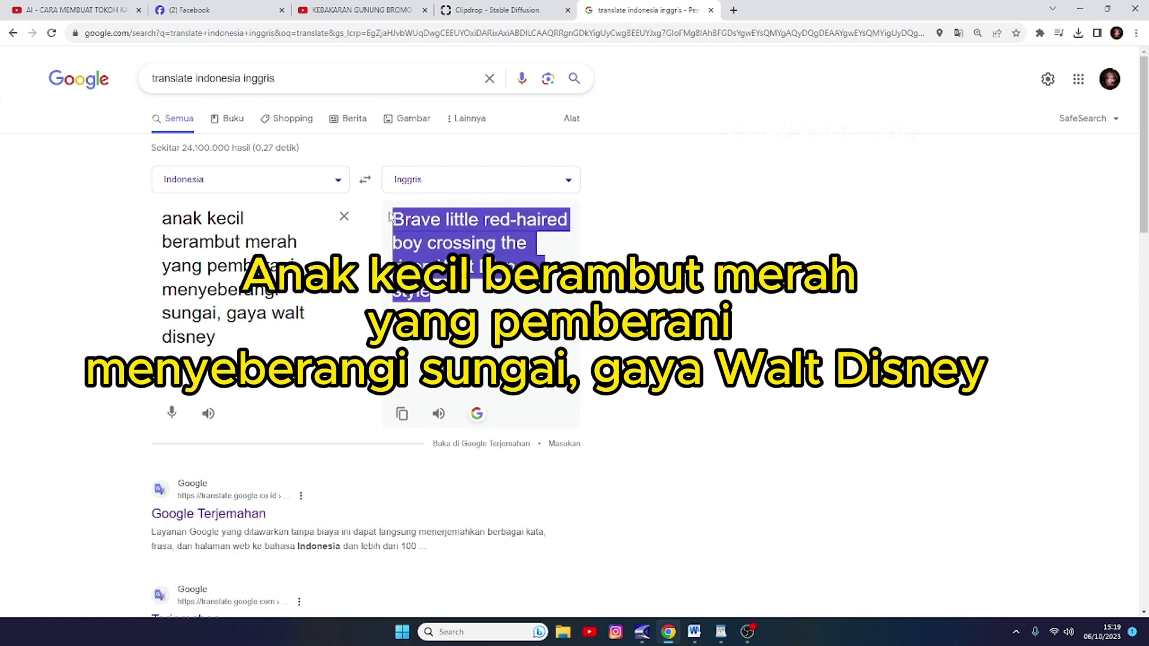
right_click(404, 219)
click(441, 231)
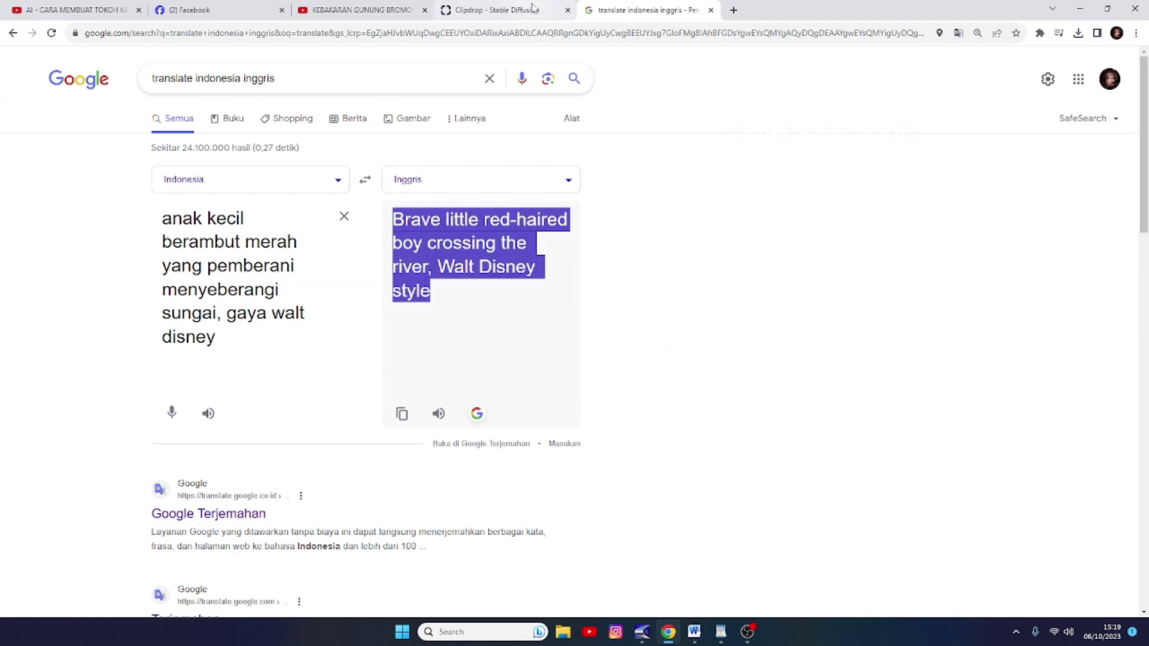
click(529, 20)
right_click(475, 282)
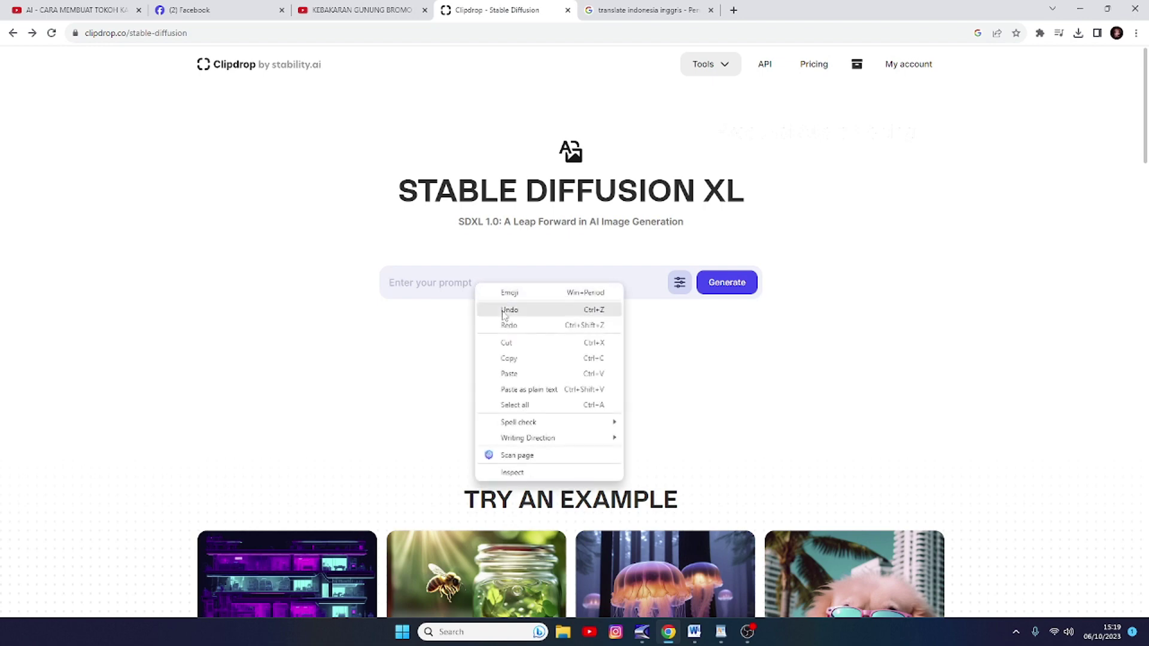
click(517, 375)
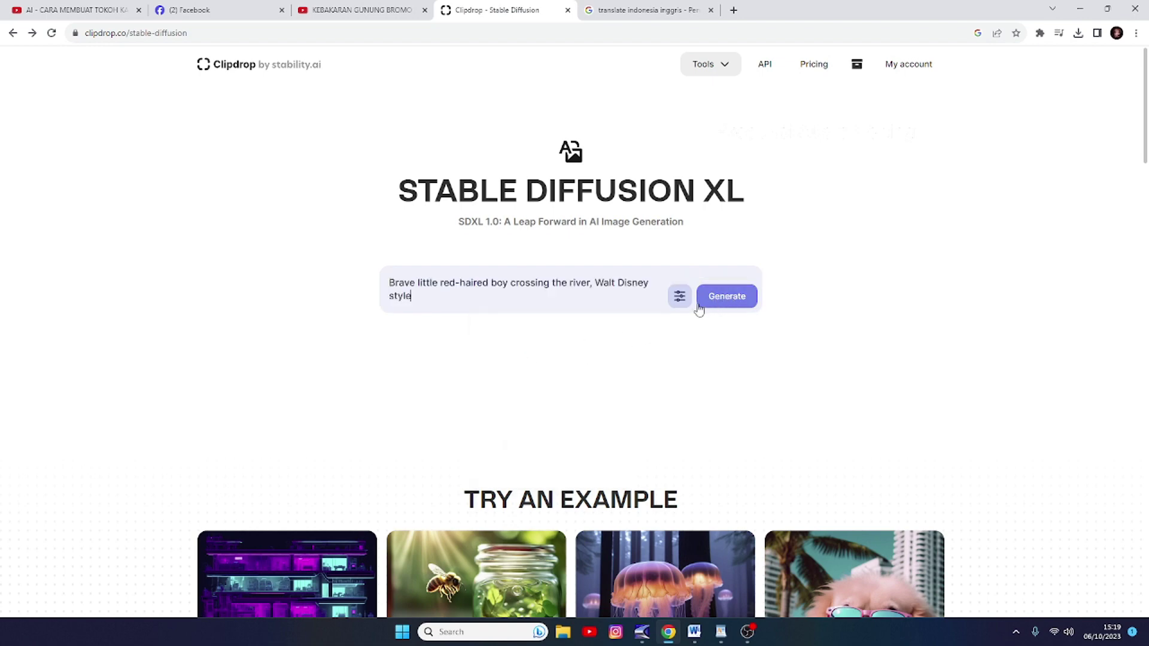
- Choose the 3D Model style, check the aspect ratio and negative prompt options, and generate the images
click(680, 297)
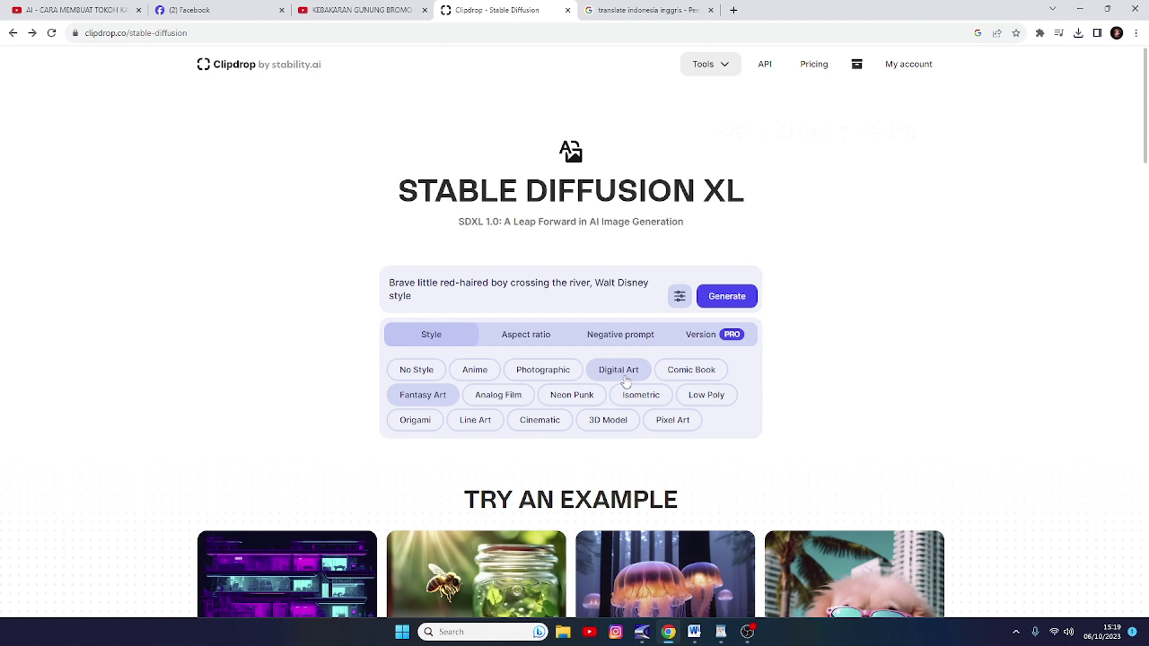
click(612, 424)
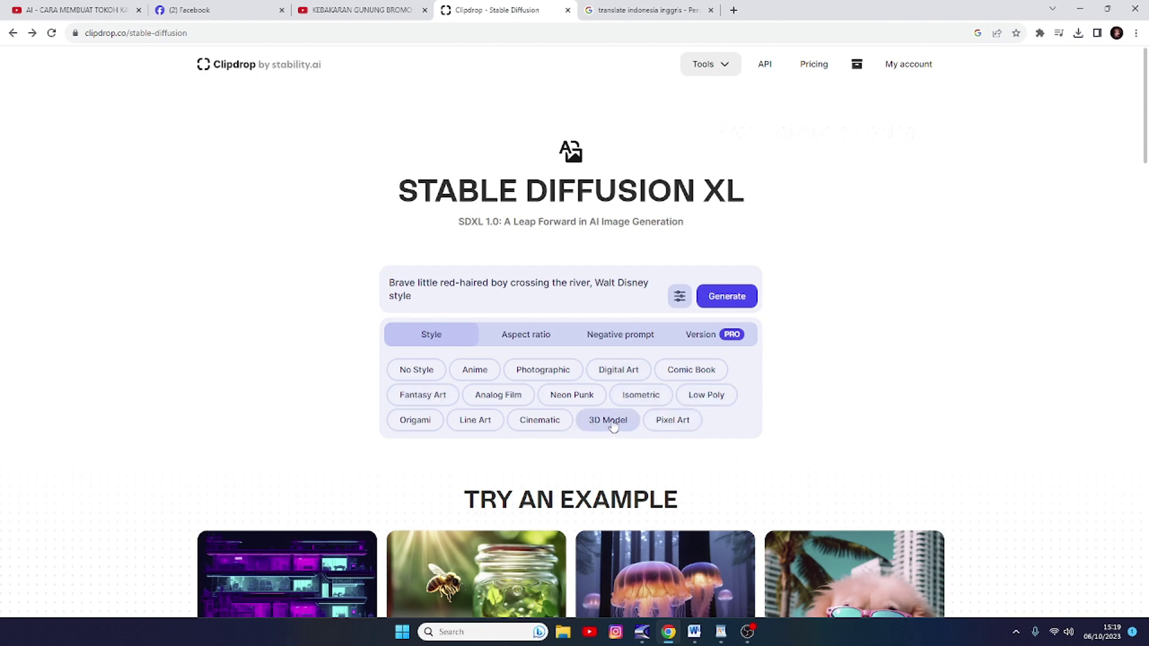
click(541, 338)
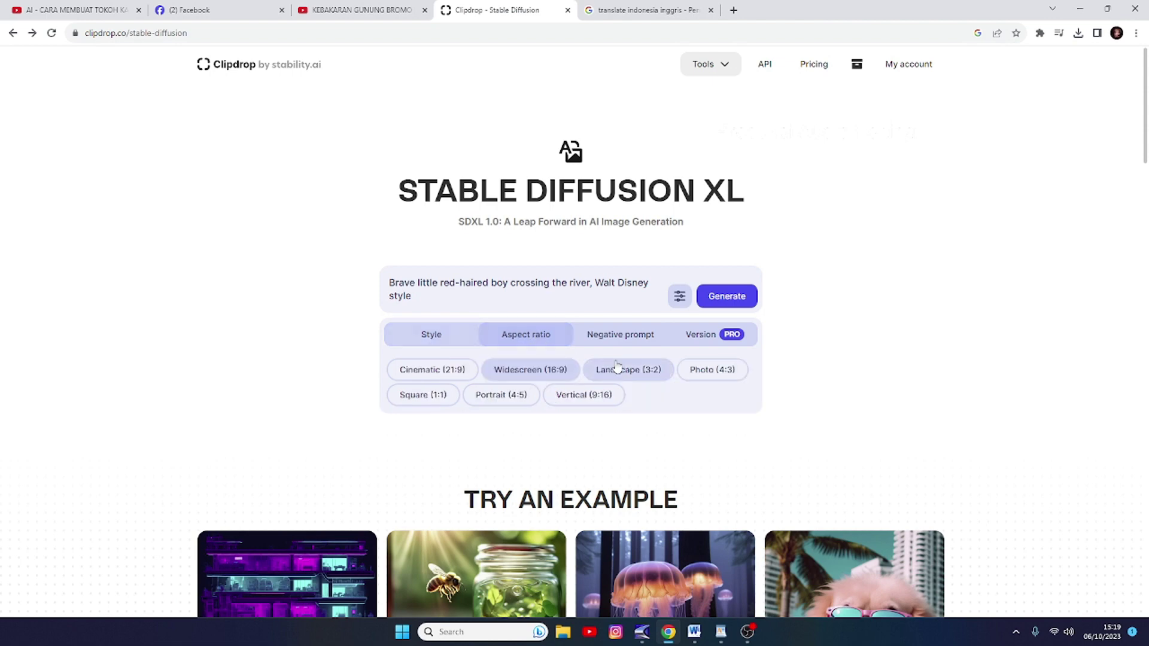
click(621, 339)
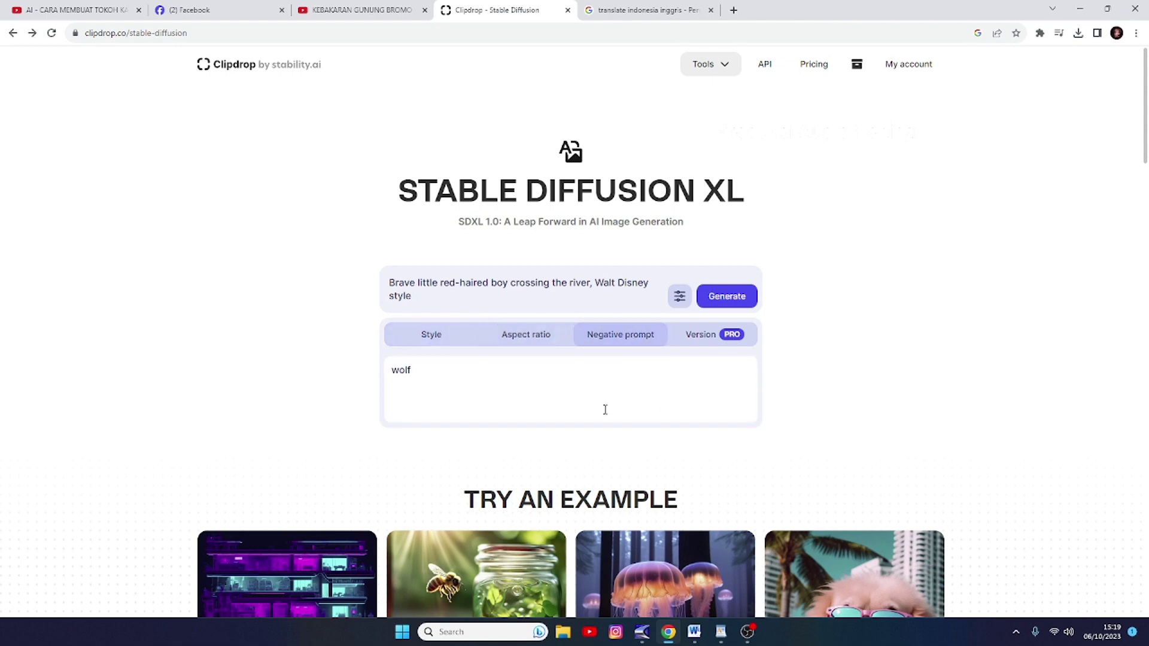
click(357, 383)
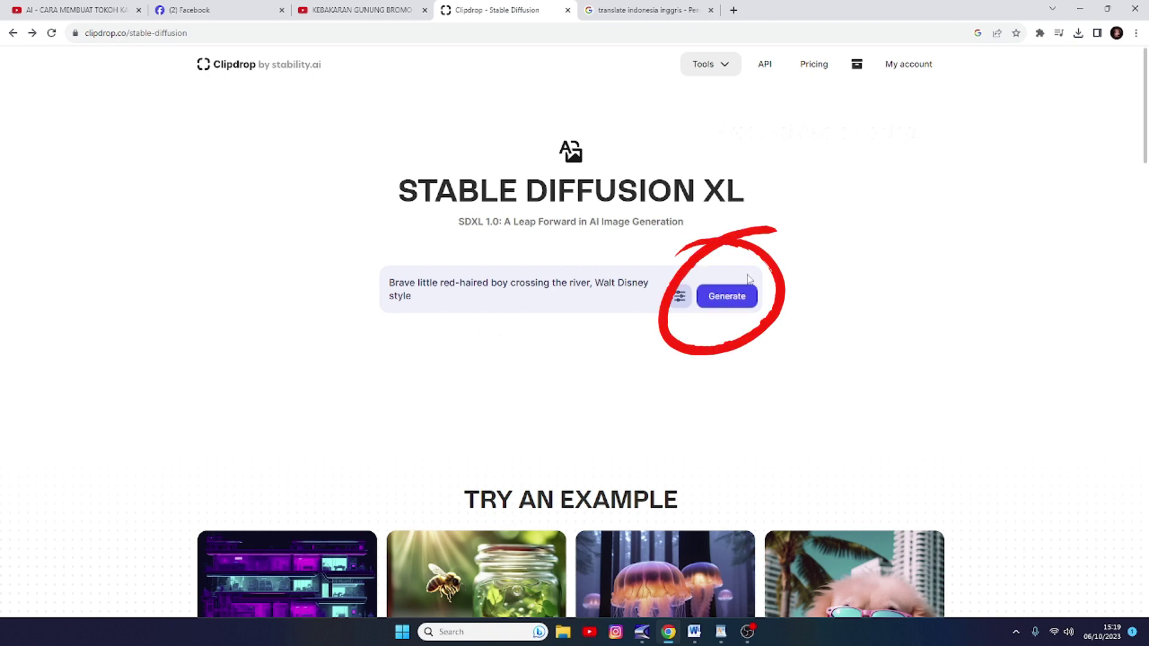
click(729, 298)
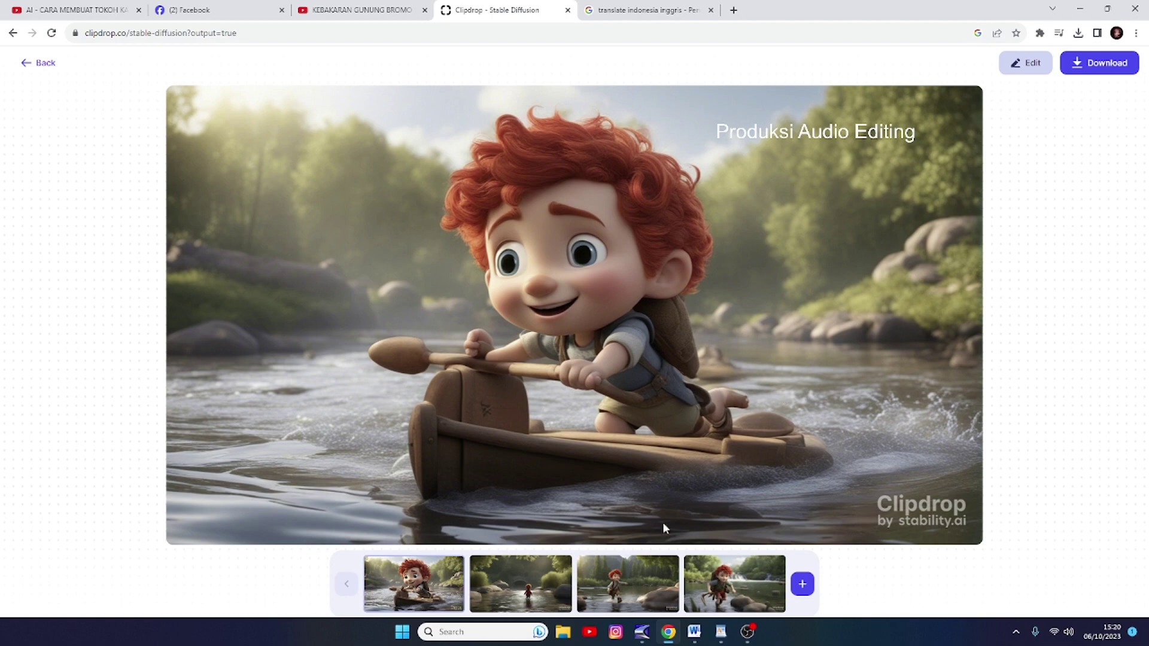
- Examine each of the four generated 3D Model images of the red-haired boy at full size
click(529, 594)
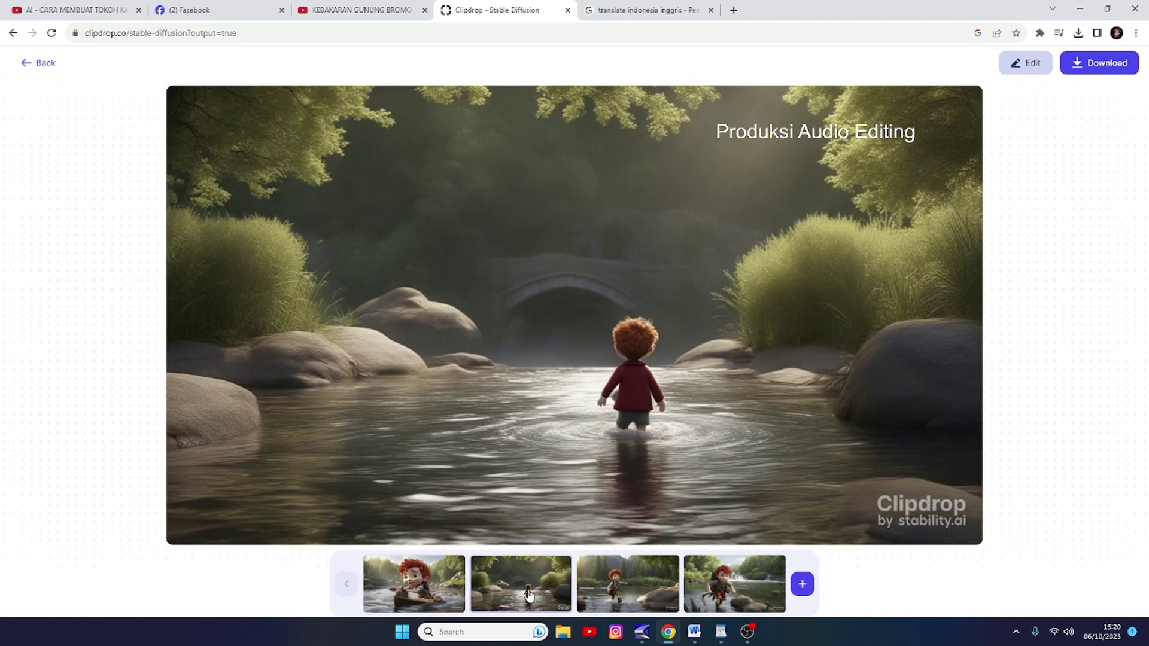
click(645, 594)
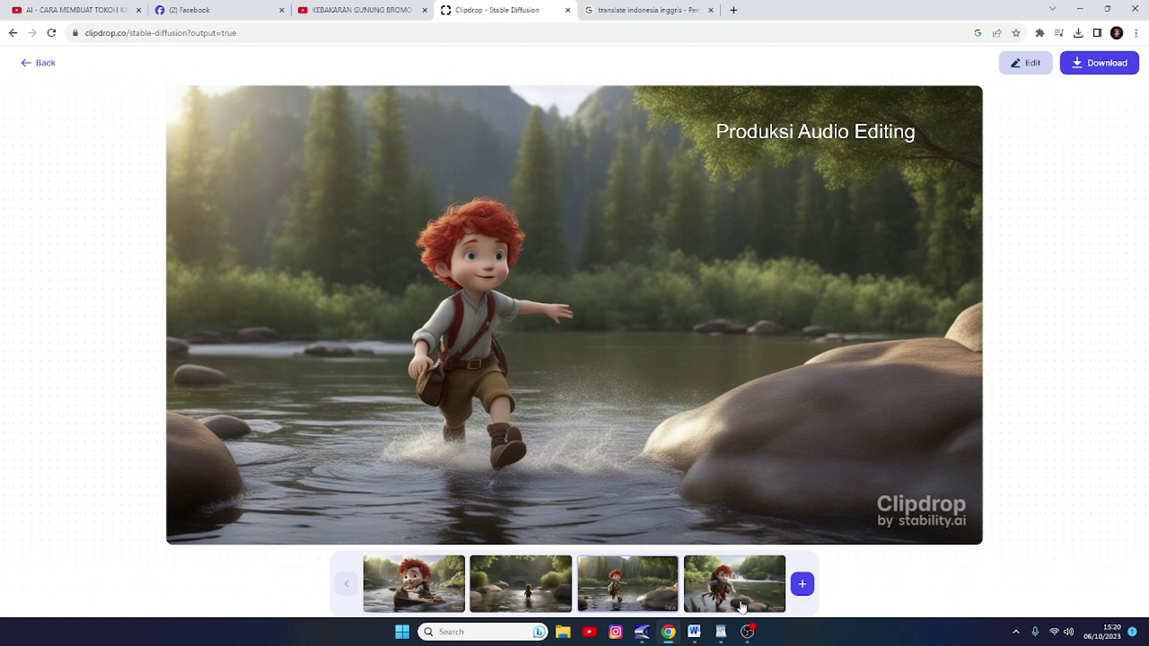
click(740, 601)
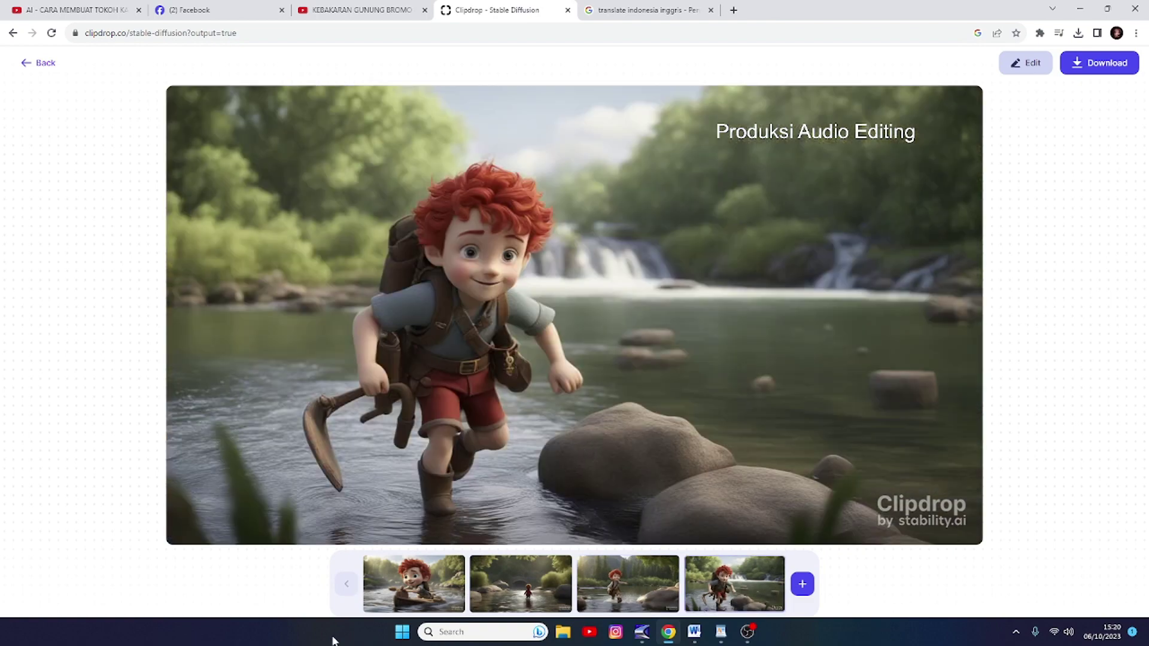
click(422, 584)
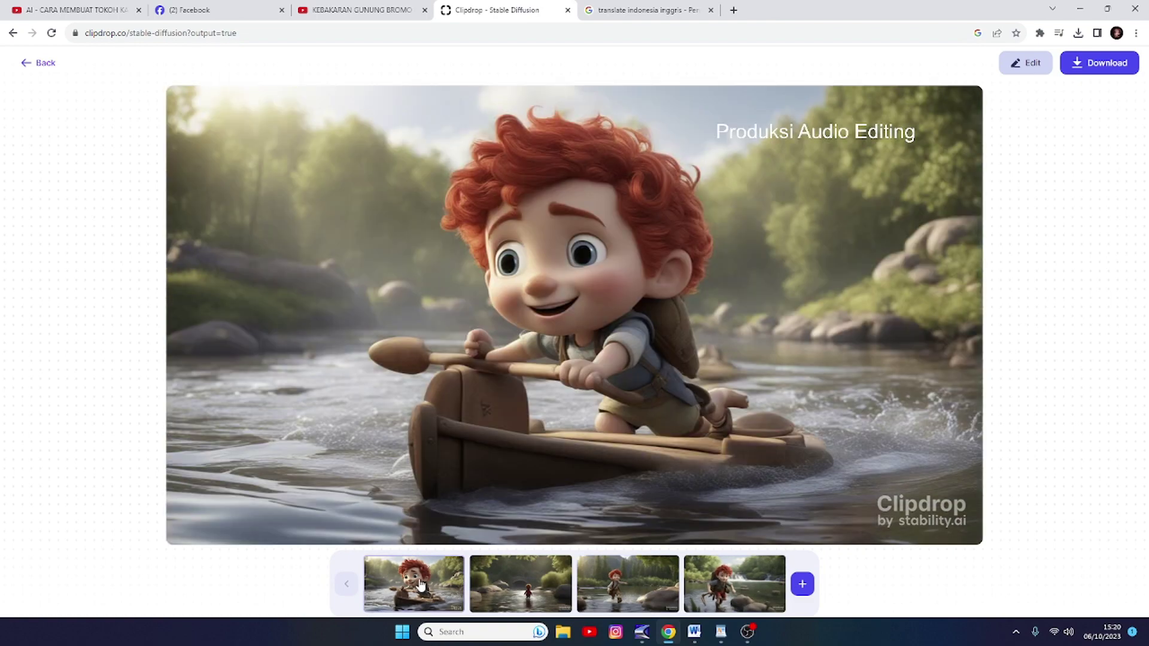
click(730, 594)
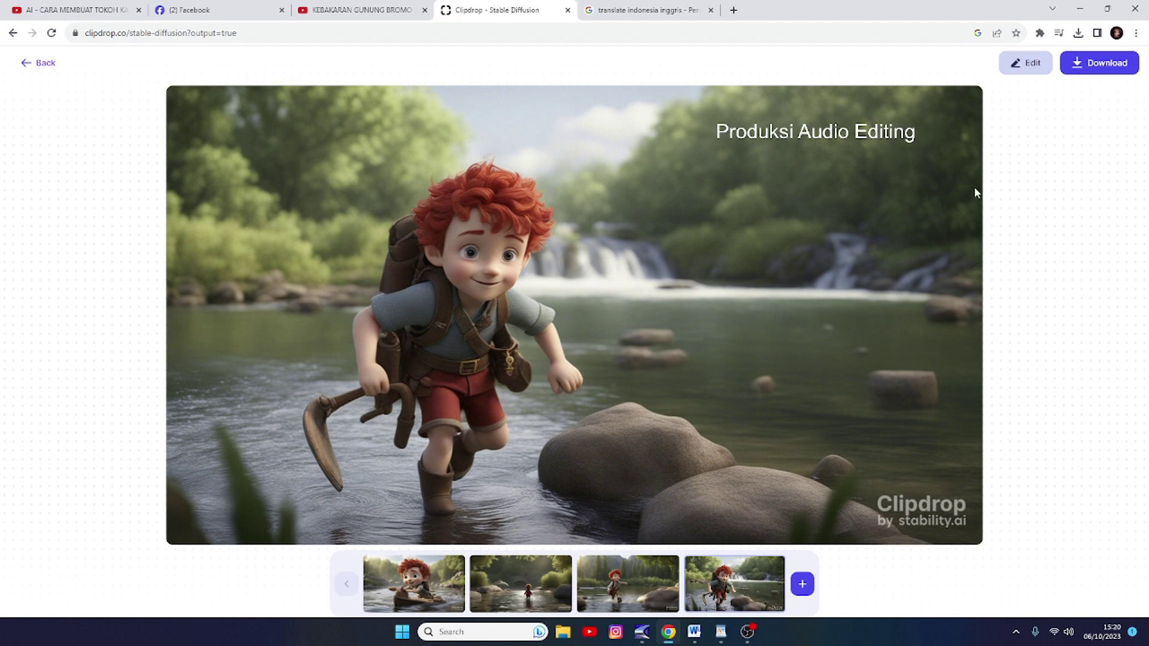
click(533, 599)
click(602, 599)
click(739, 588)
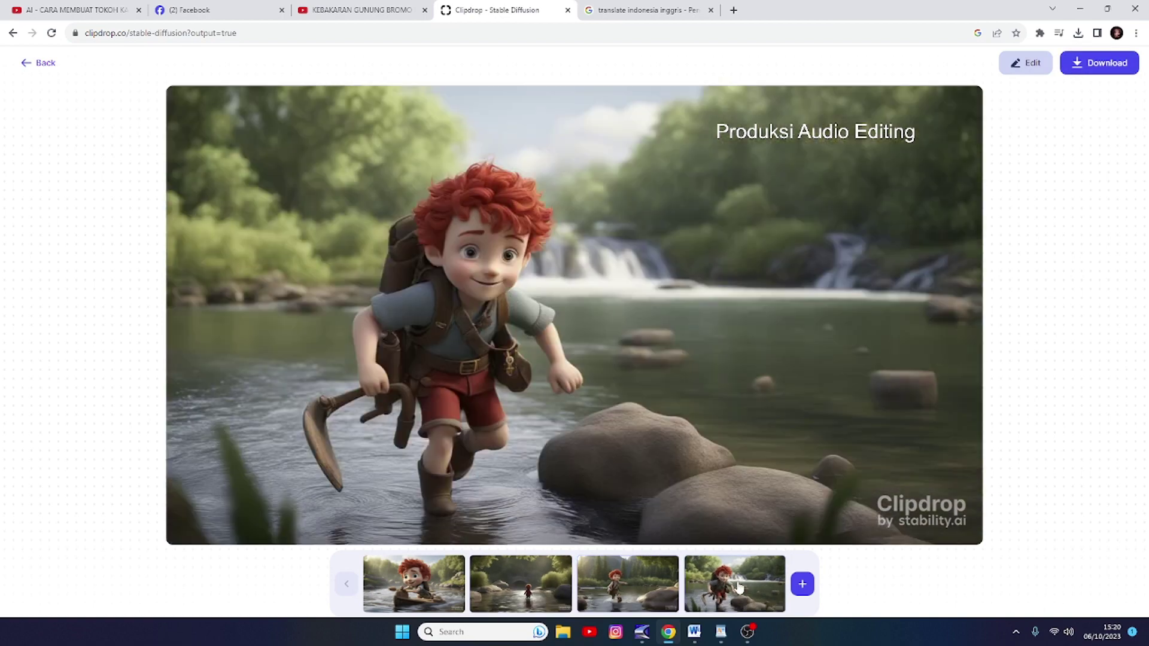
- Download all four 3D Model images one after another, from the first to the fourth
click(439, 594)
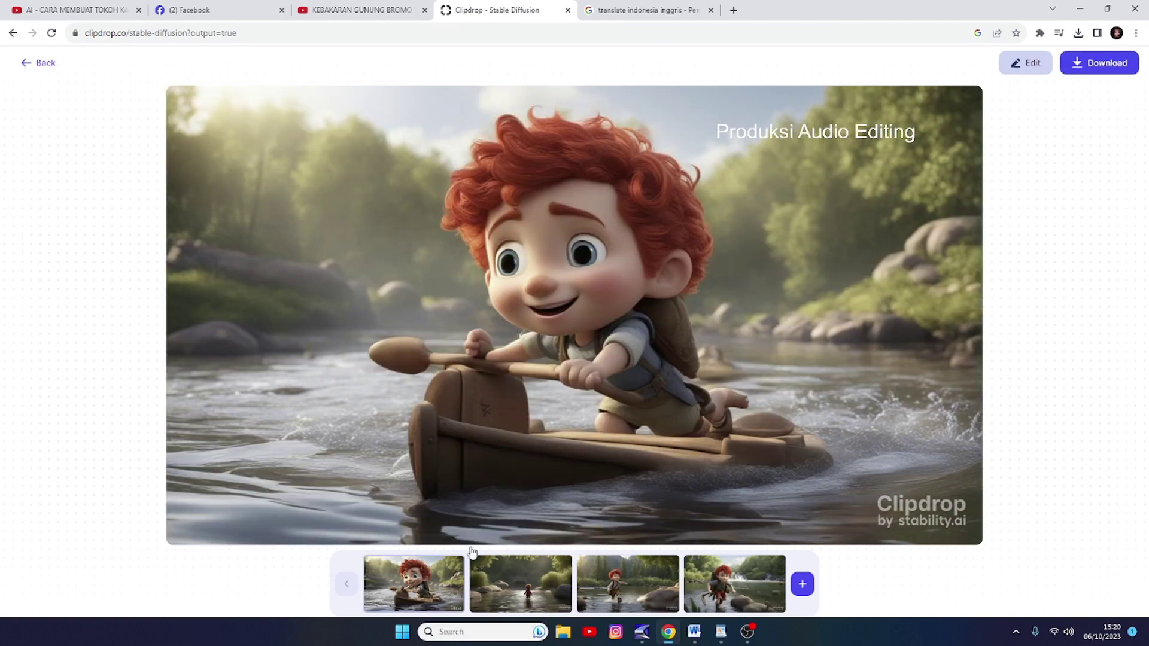
click(1094, 66)
click(516, 585)
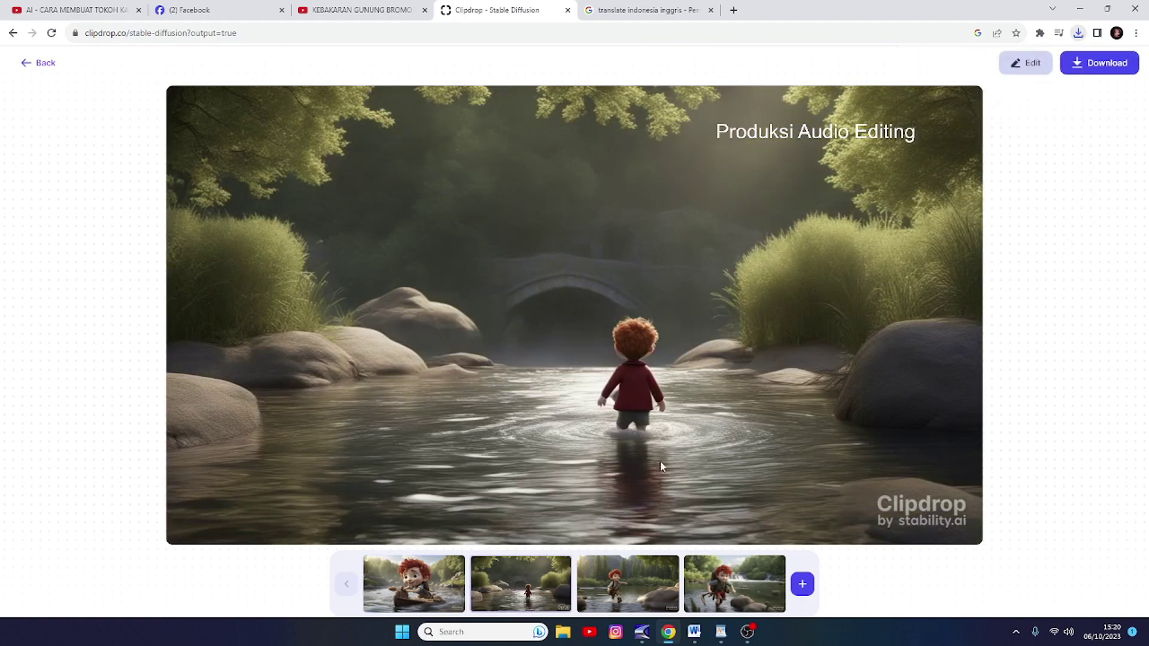
click(1095, 65)
click(648, 584)
click(1101, 73)
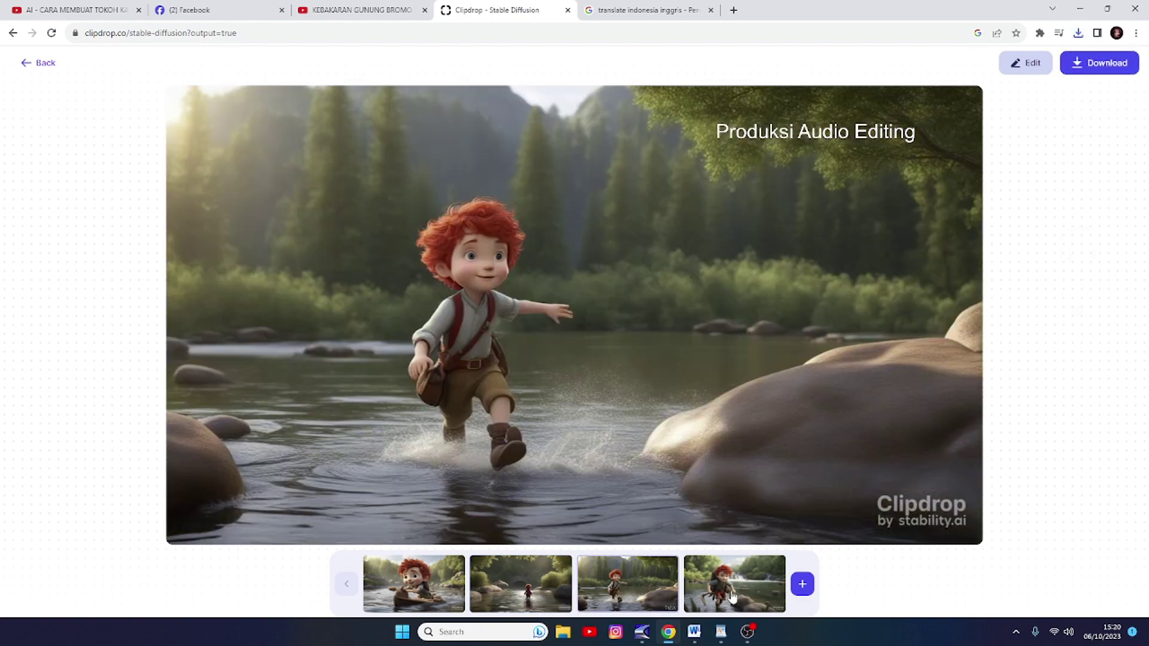
click(735, 584)
click(1089, 62)
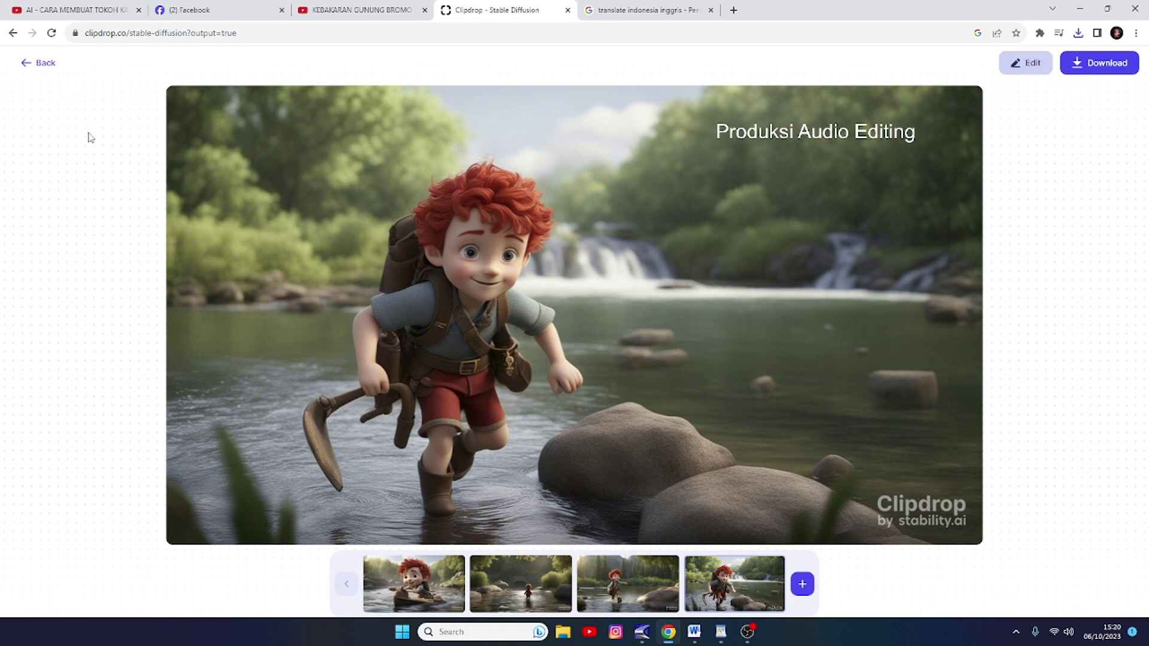
- Return to the prompt page, switch the style to Comic Book and generate new images, skipping the subscription offer
click(23, 71)
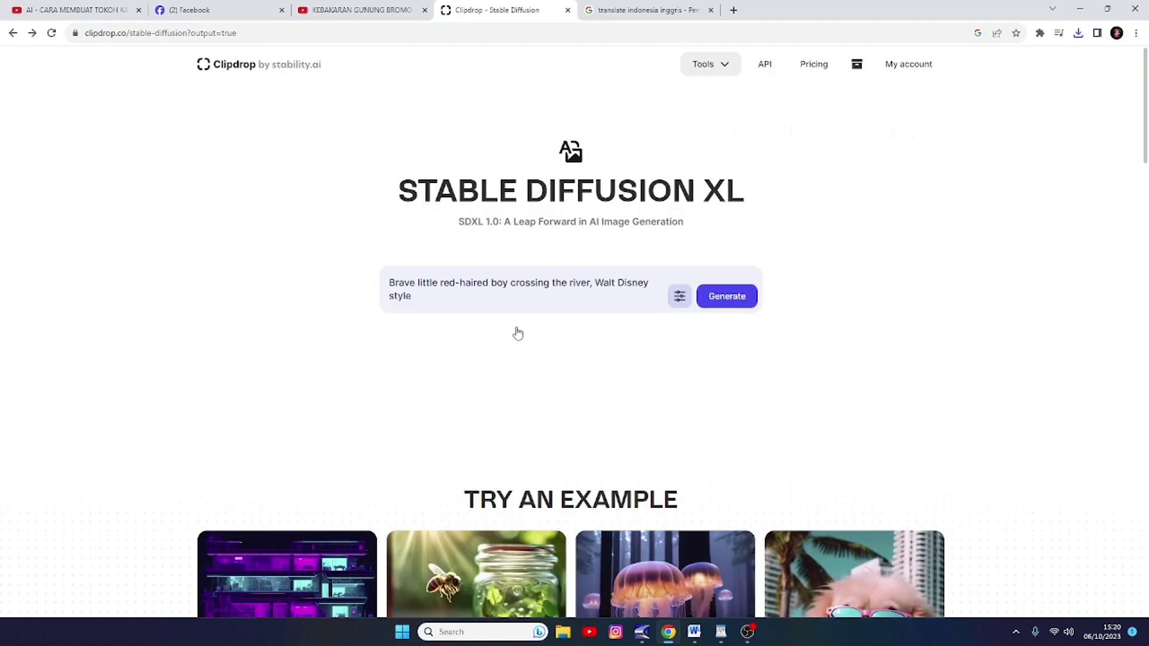
click(680, 295)
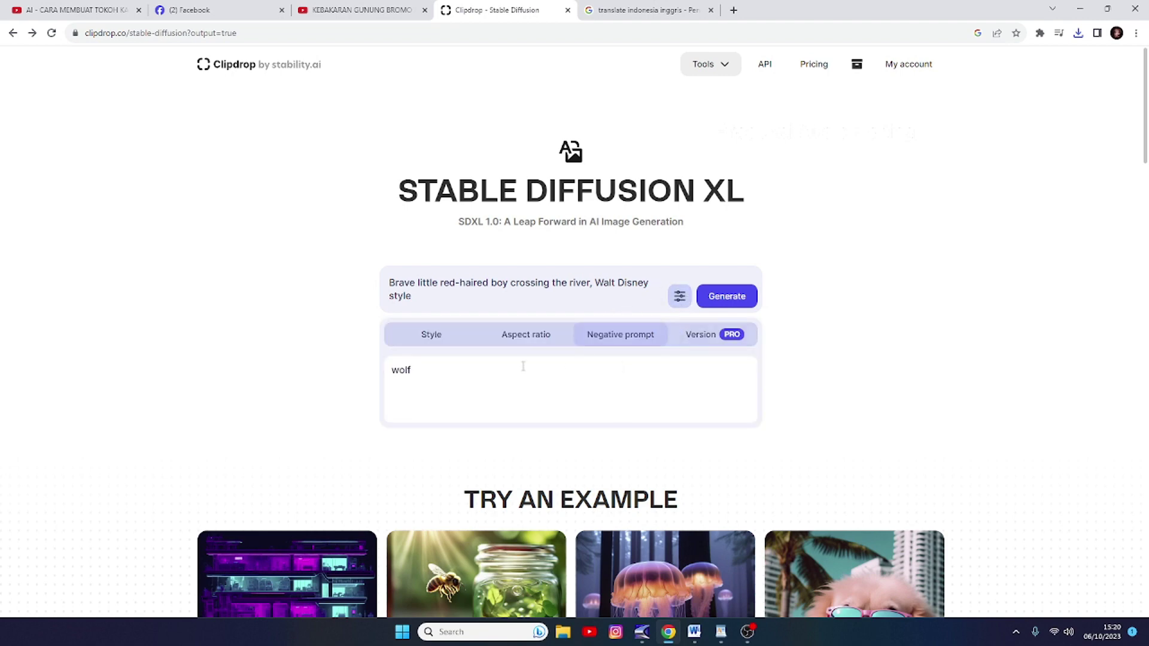
click(434, 337)
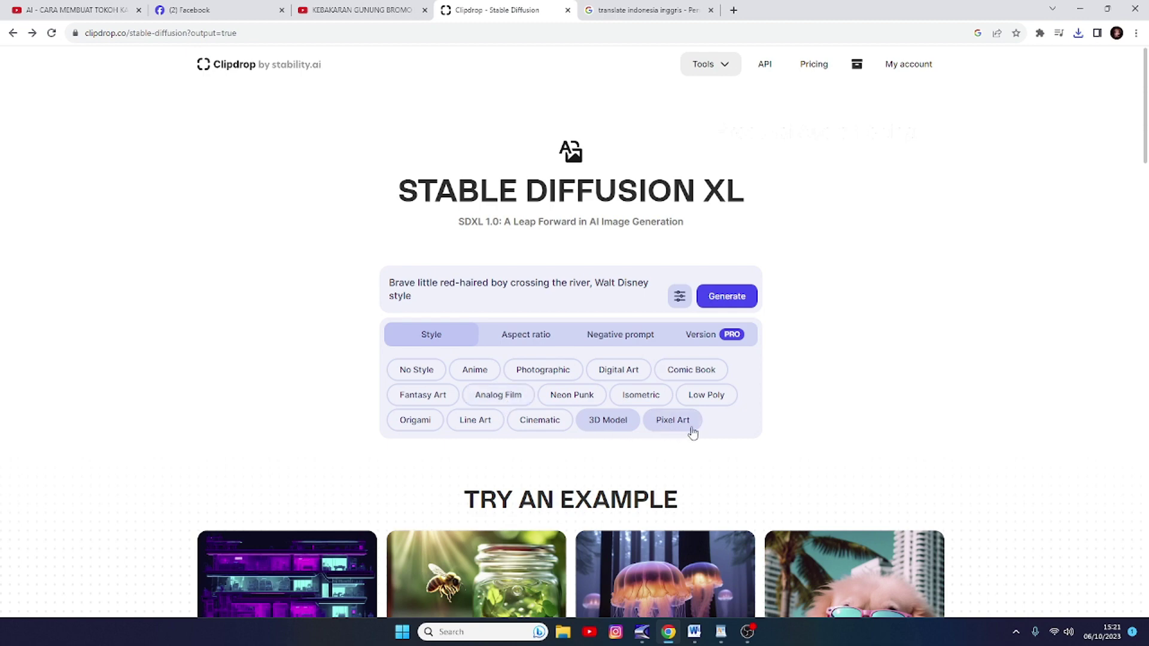
click(697, 375)
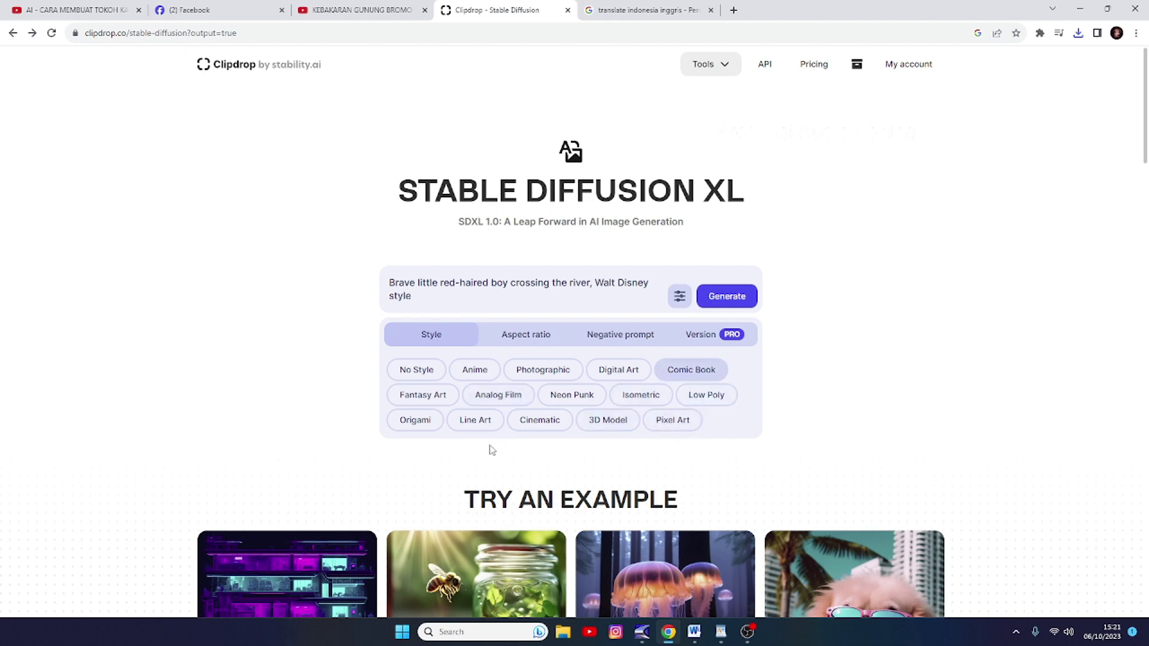
click(735, 301)
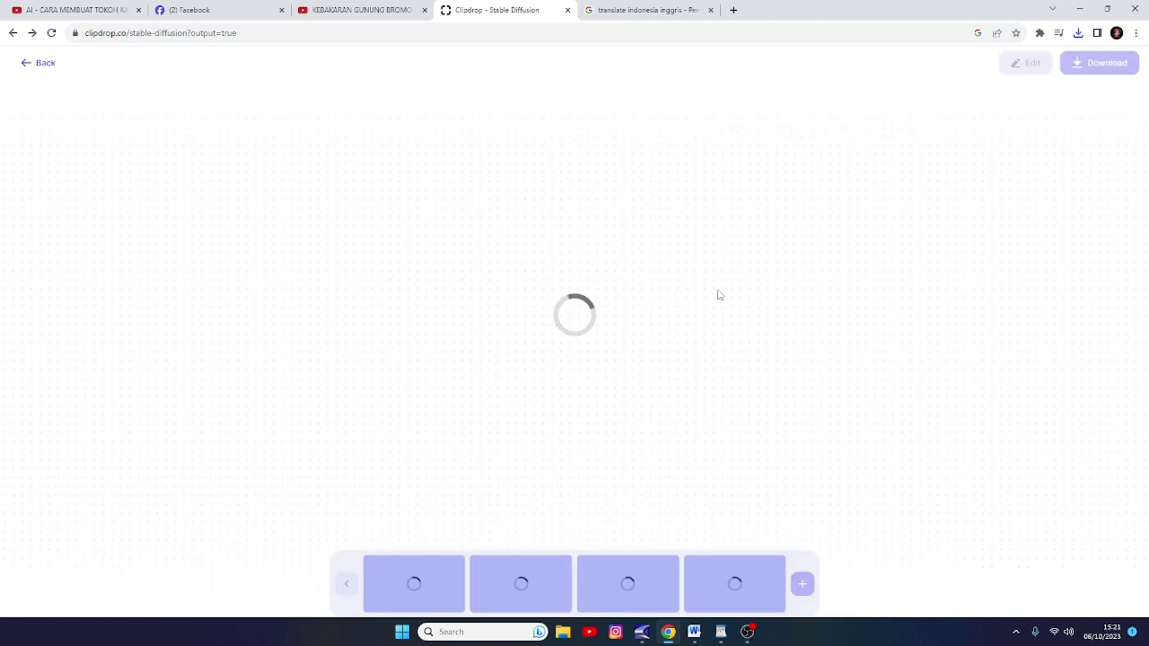
click(608, 339)
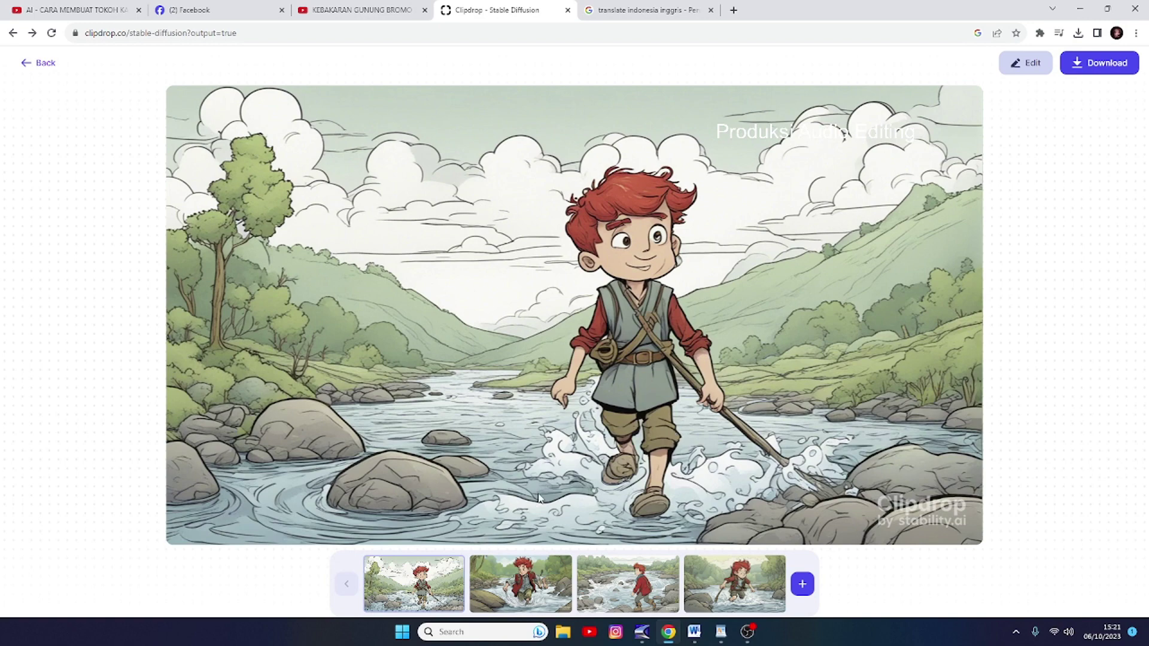
- Look through the four Comic Book images of the boy and compare them at full size
click(540, 588)
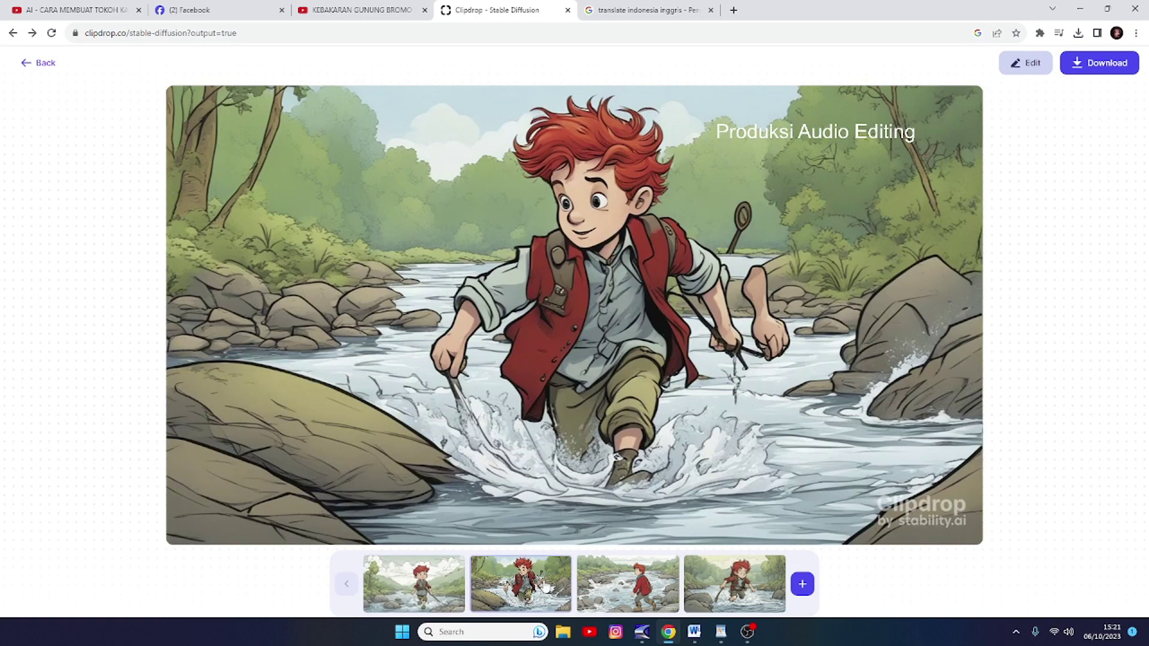
click(623, 577)
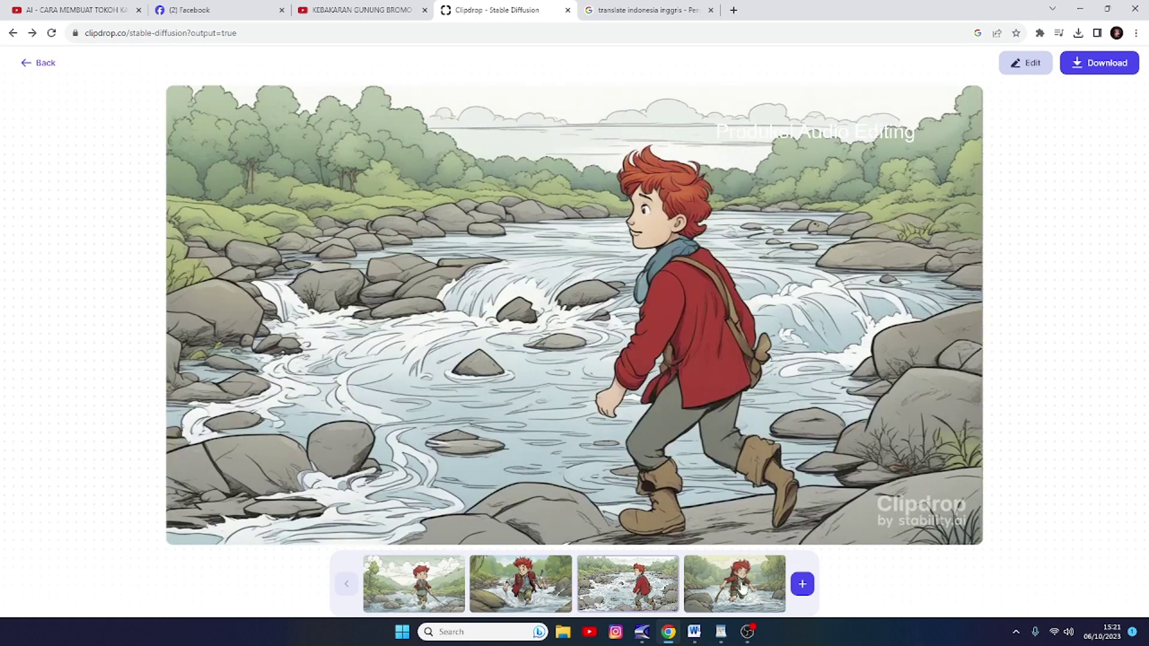
click(741, 591)
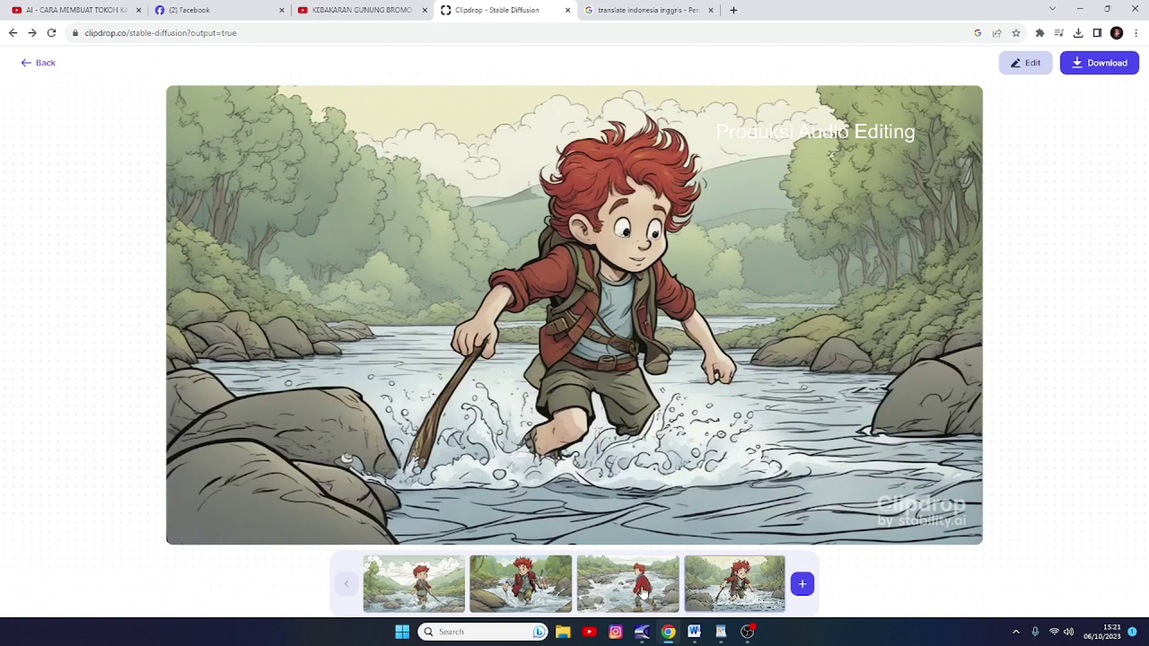
click(644, 593)
click(541, 597)
click(433, 588)
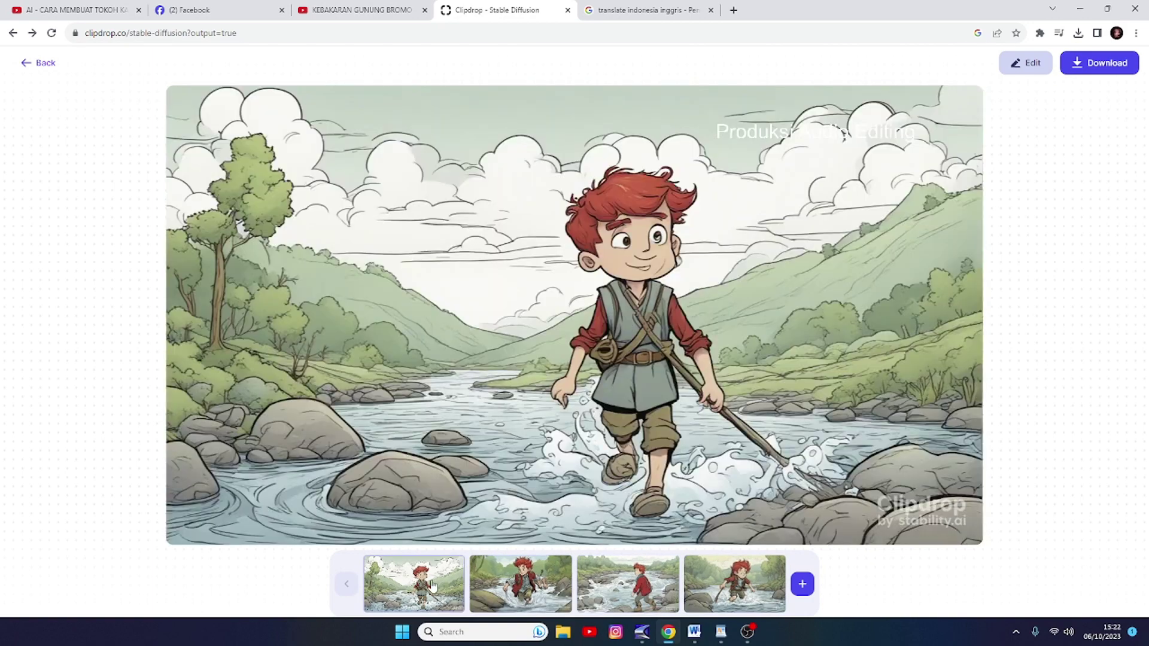
click(524, 581)
click(628, 584)
click(735, 583)
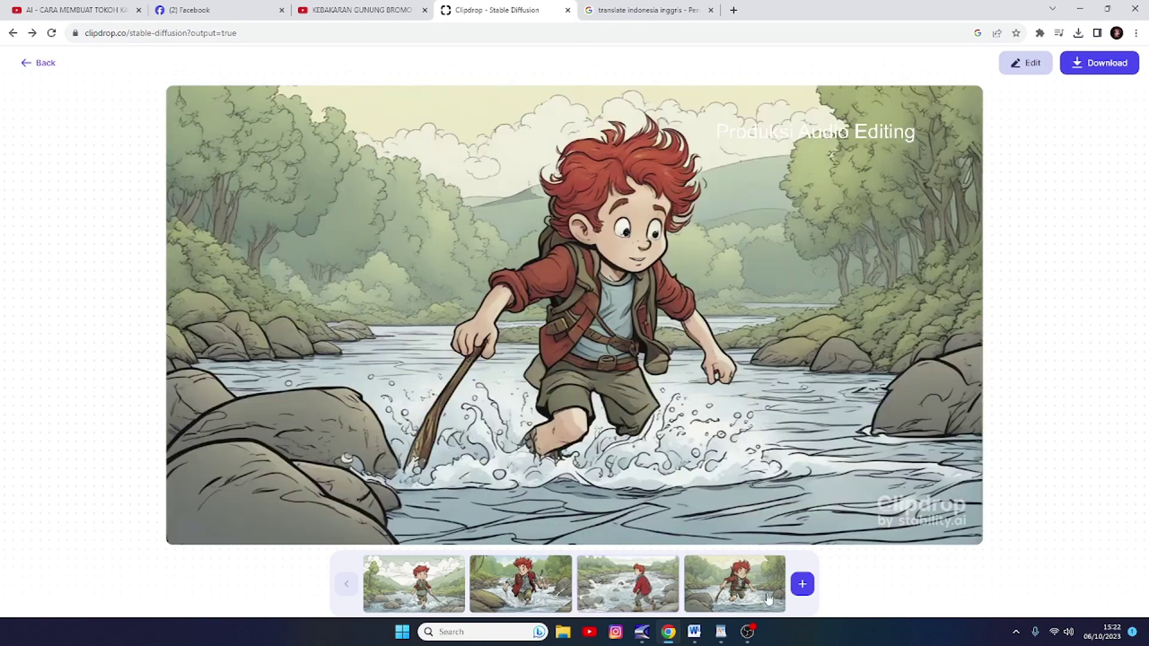
- Return to the prompt page, switch the style to Photographic and generate new images, skipping the subscription offer
click(29, 71)
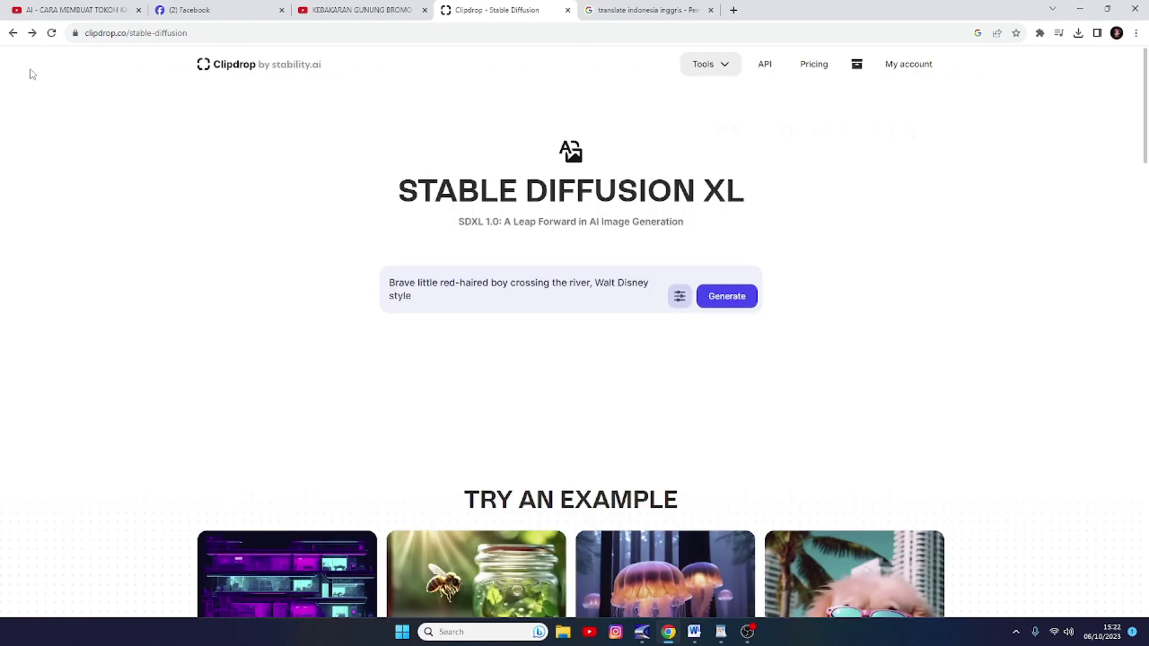
click(556, 288)
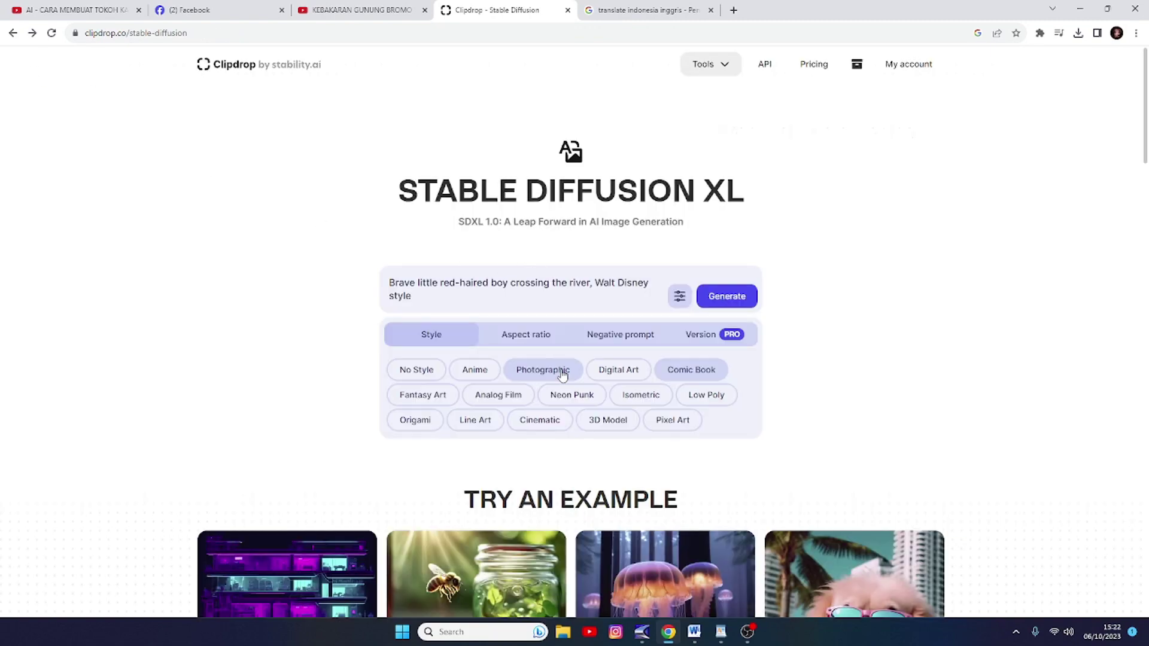
click(562, 371)
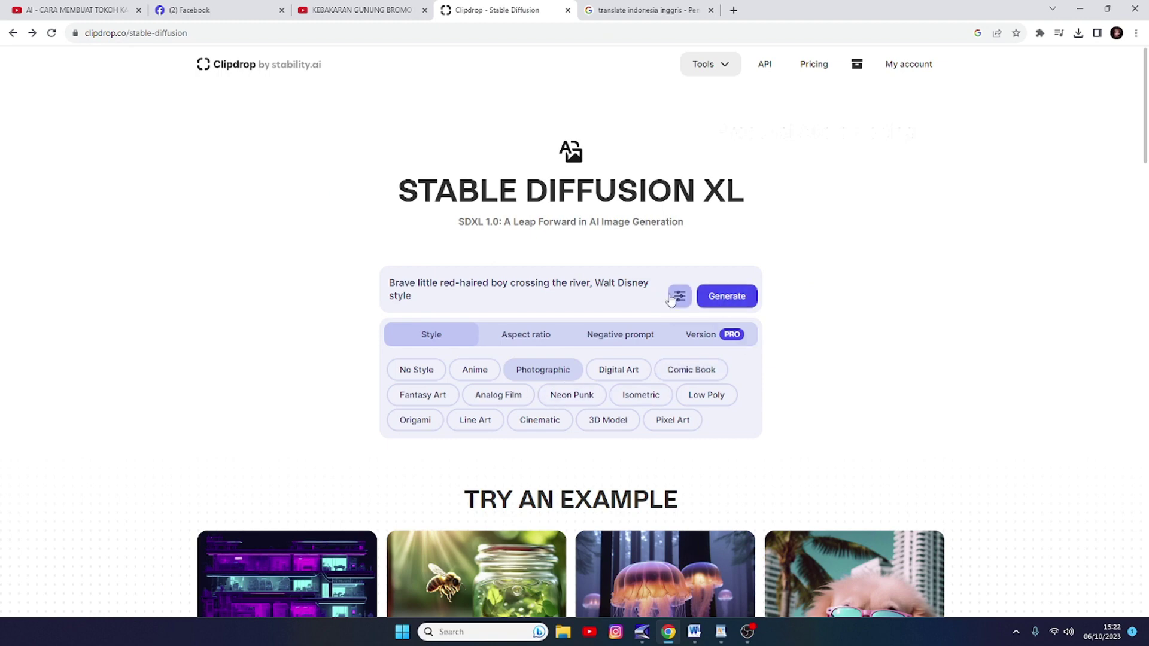
click(725, 297)
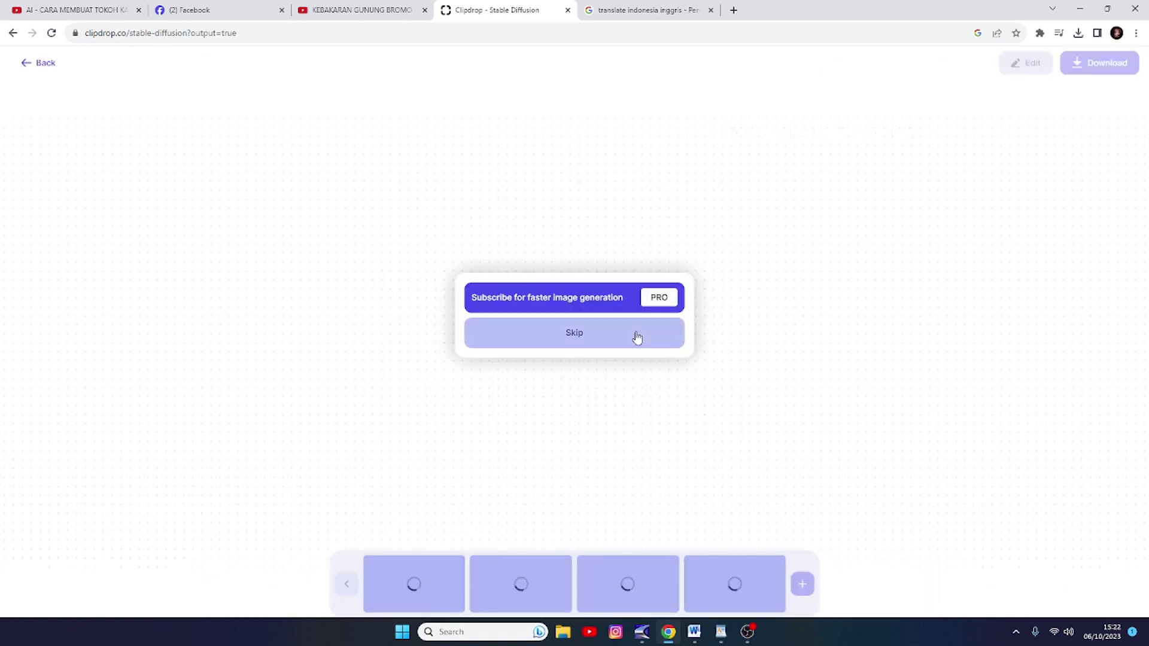
click(636, 336)
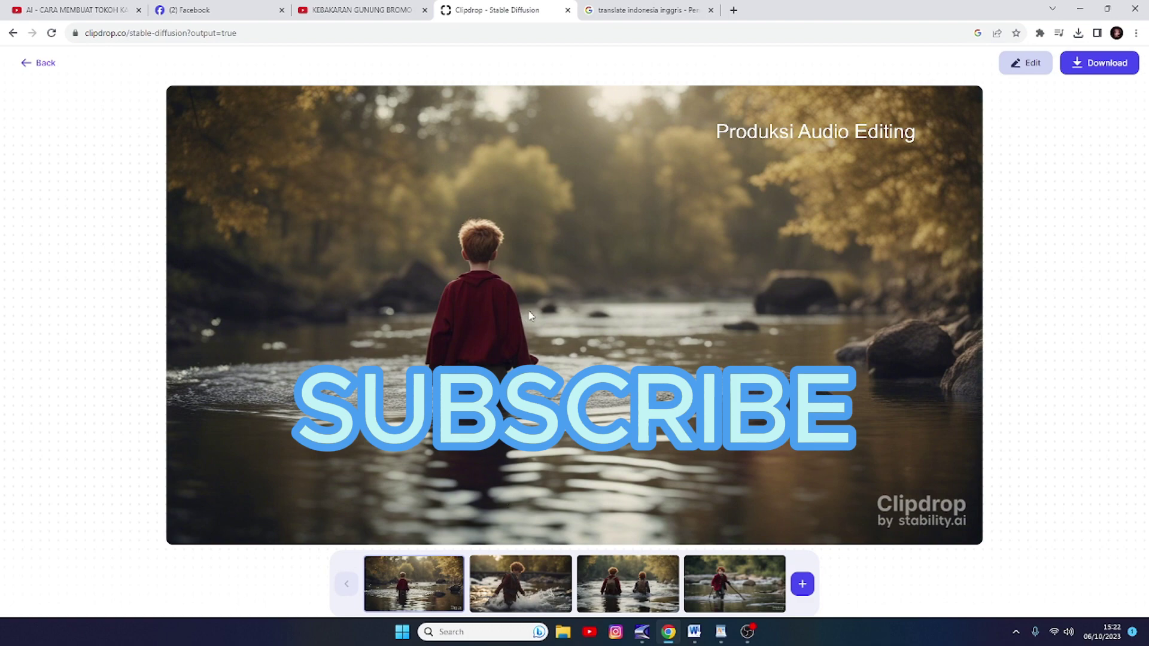
- Look through the four Photographic images of the red-haired boy at full size and compare them
click(506, 592)
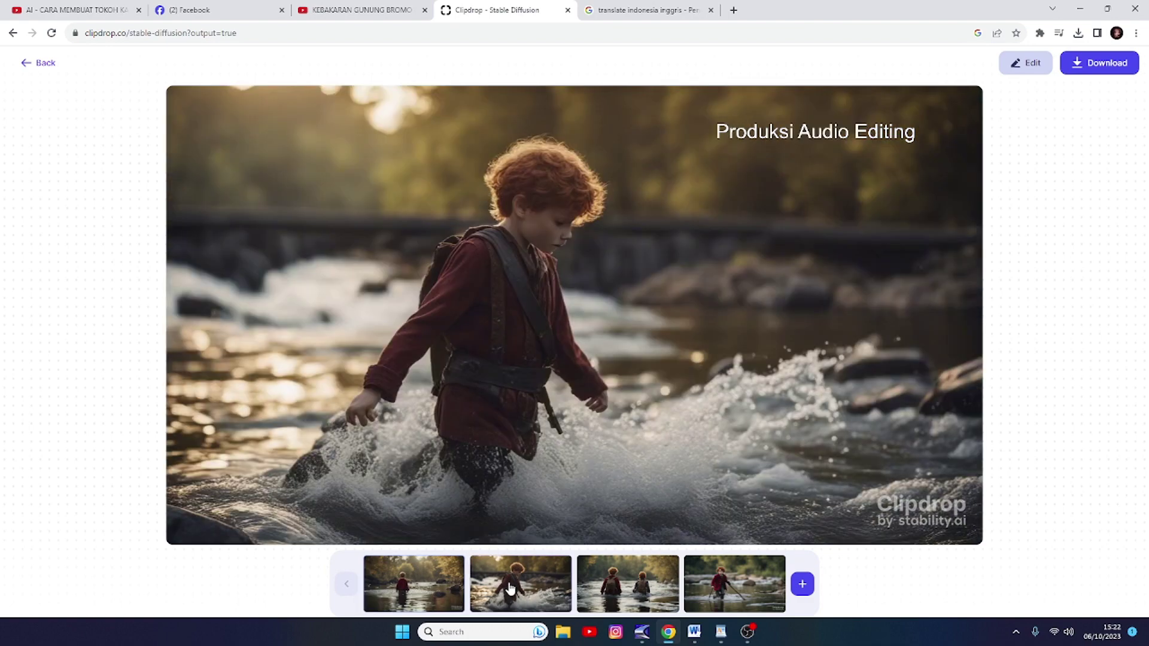
click(633, 587)
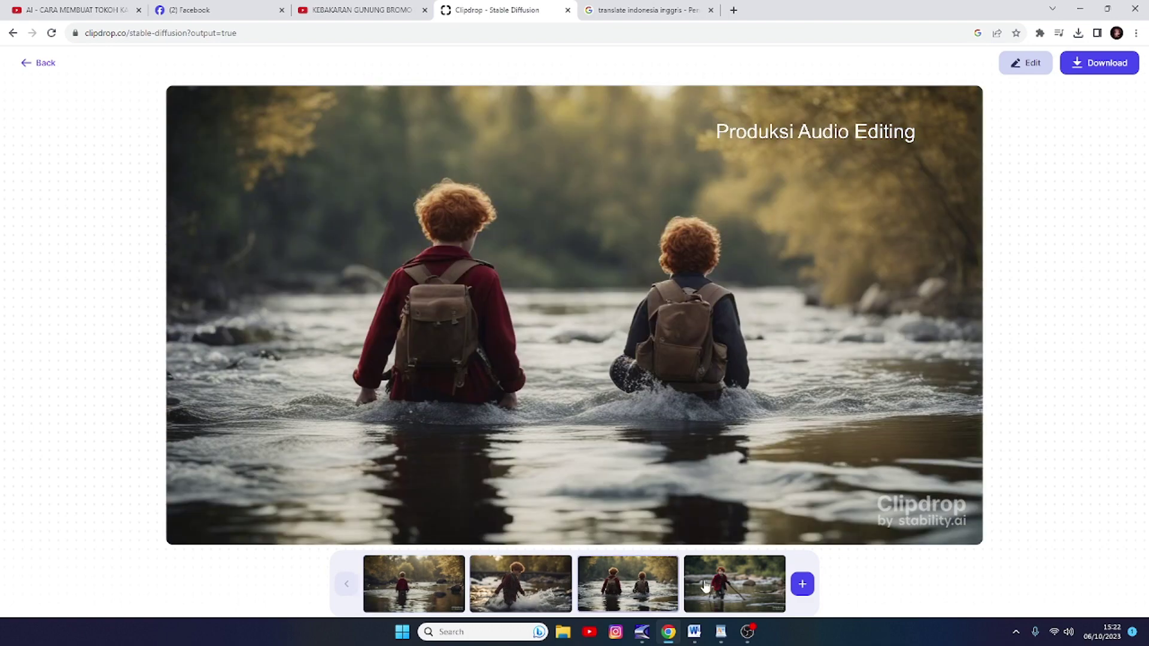
click(735, 583)
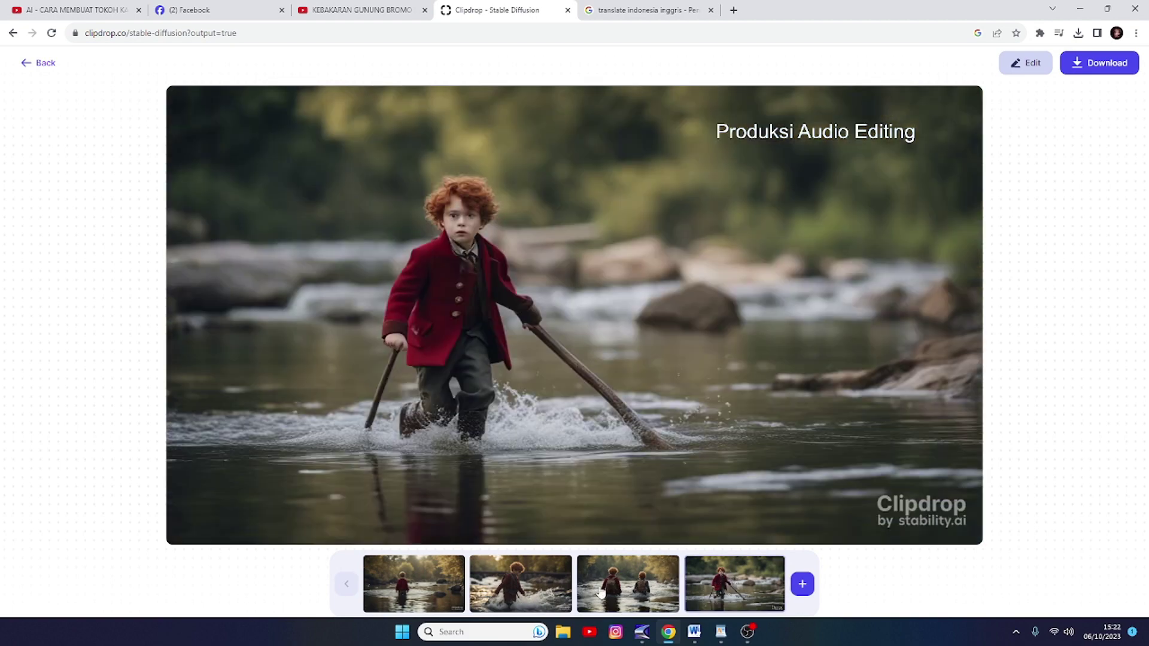
click(430, 588)
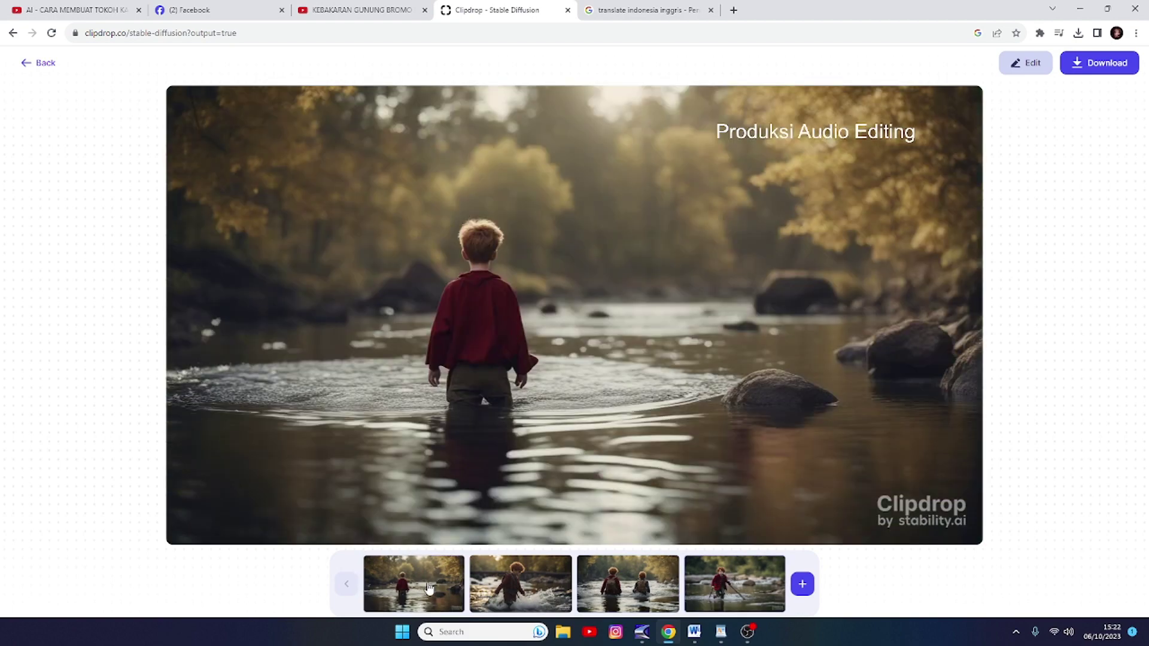
click(521, 585)
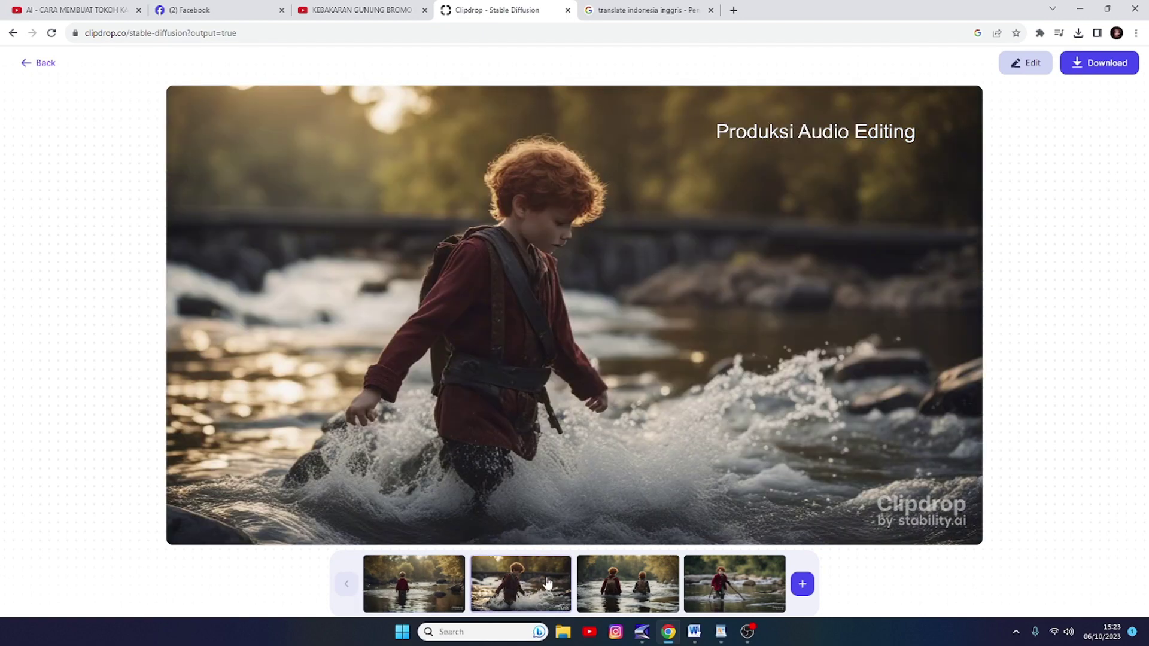
click(625, 590)
click(723, 589)
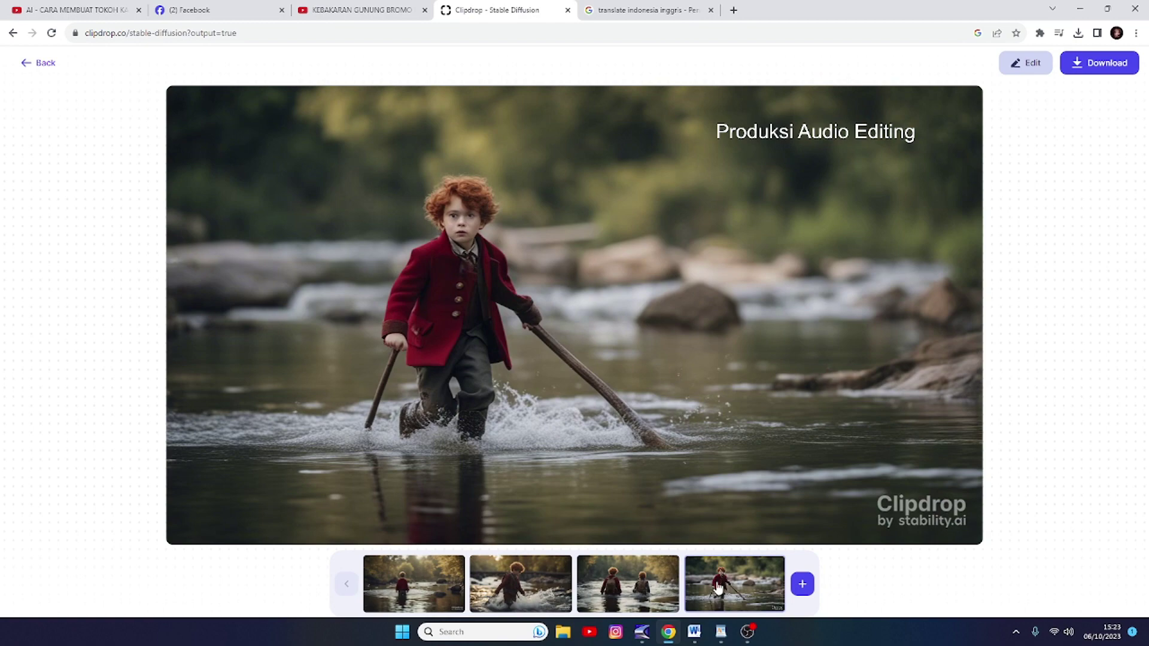
click(638, 589)
click(539, 587)
click(443, 585)
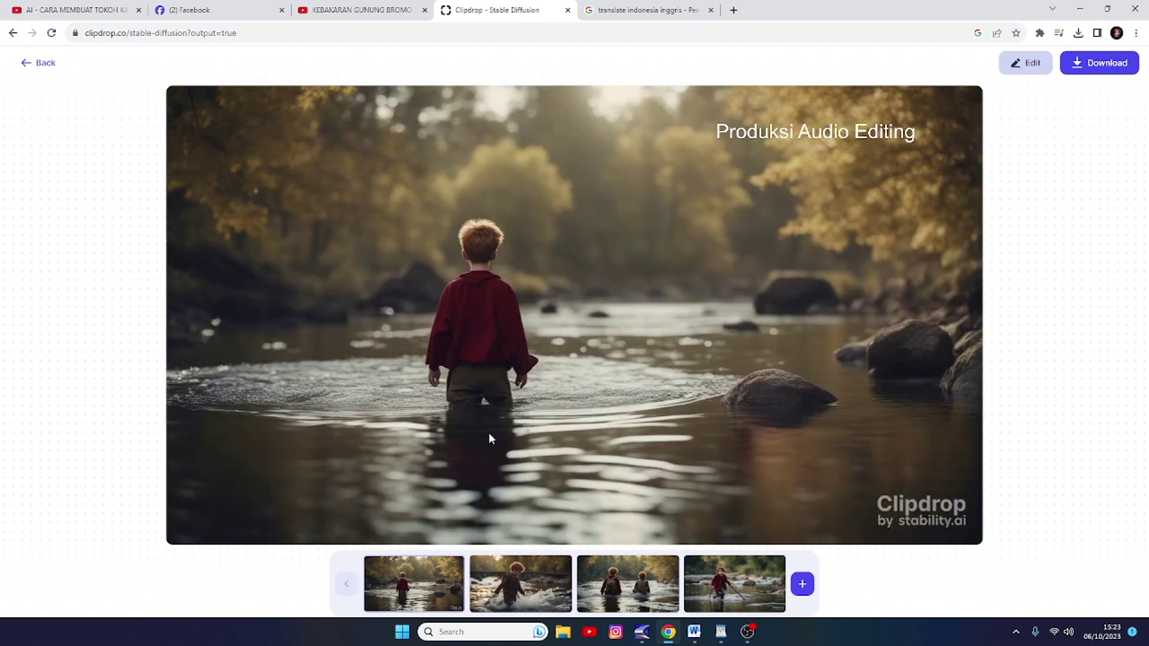
click(552, 573)
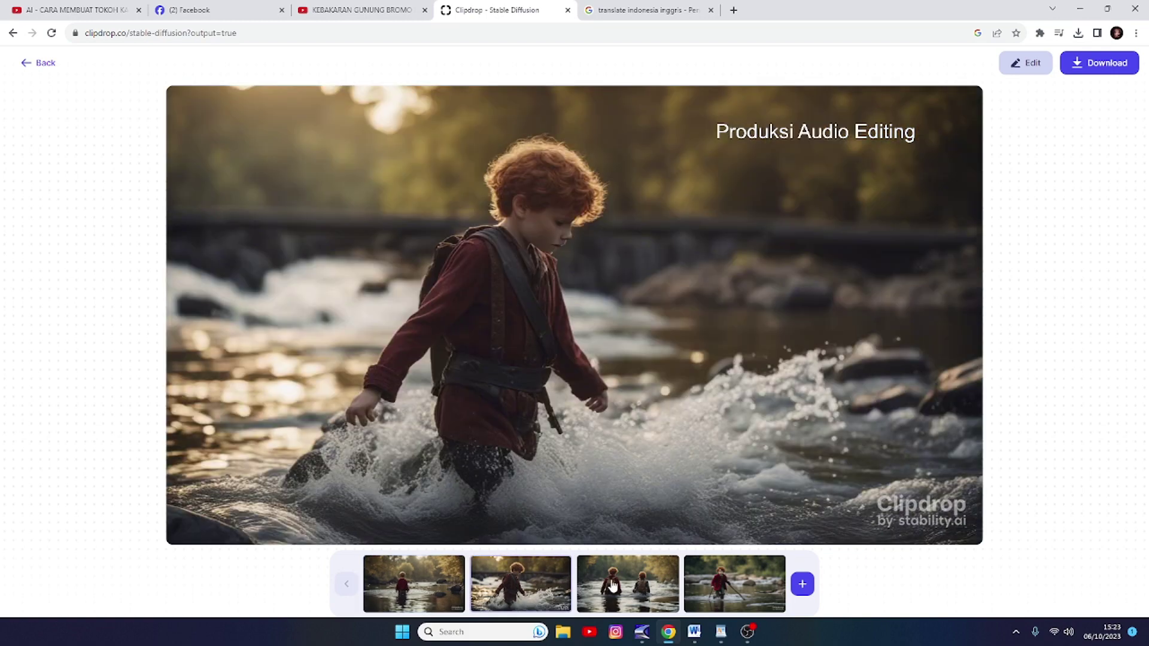
click(631, 590)
- Download all four Photographic images one after another, from the fourth back to the first
click(751, 583)
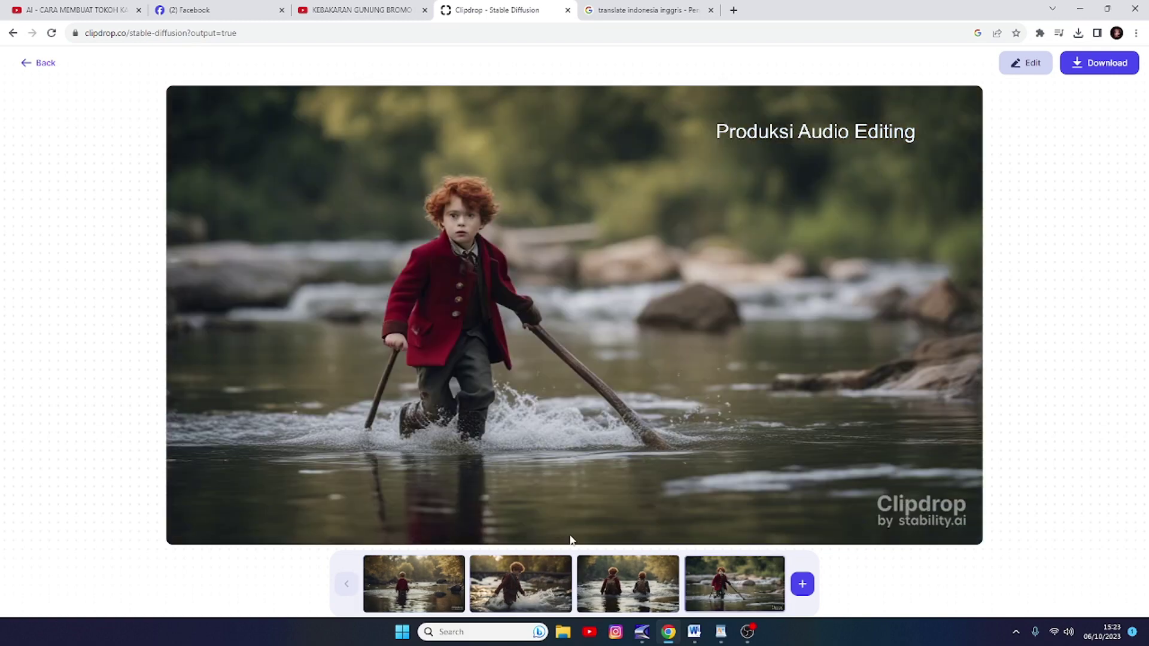
click(1106, 63)
click(647, 594)
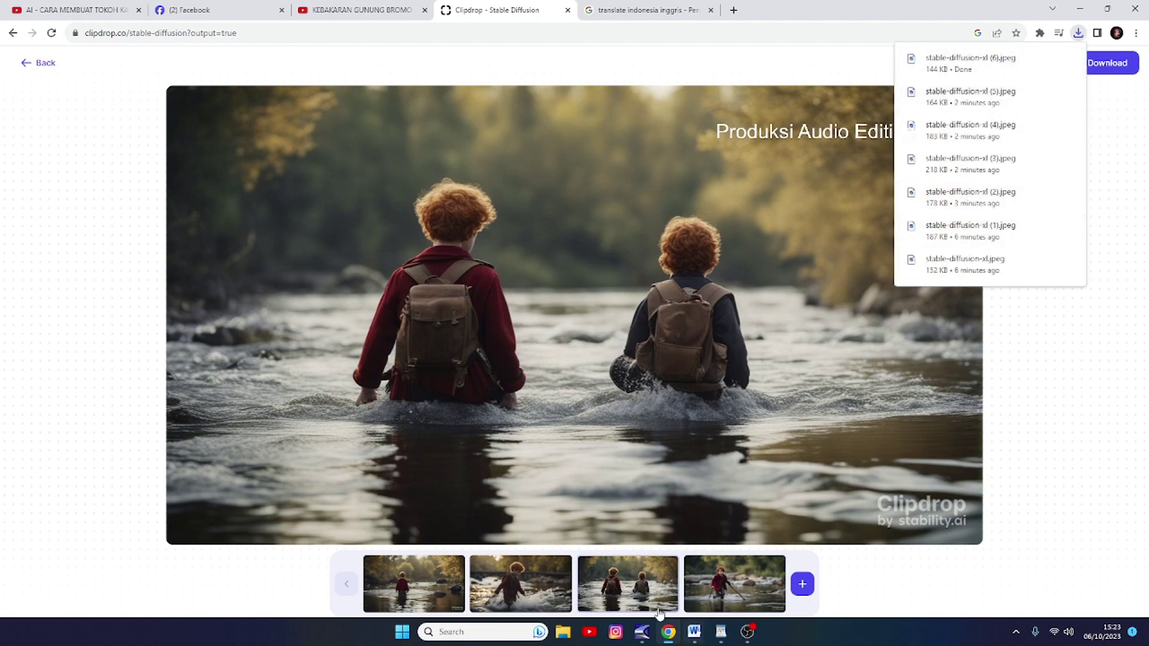
click(1087, 63)
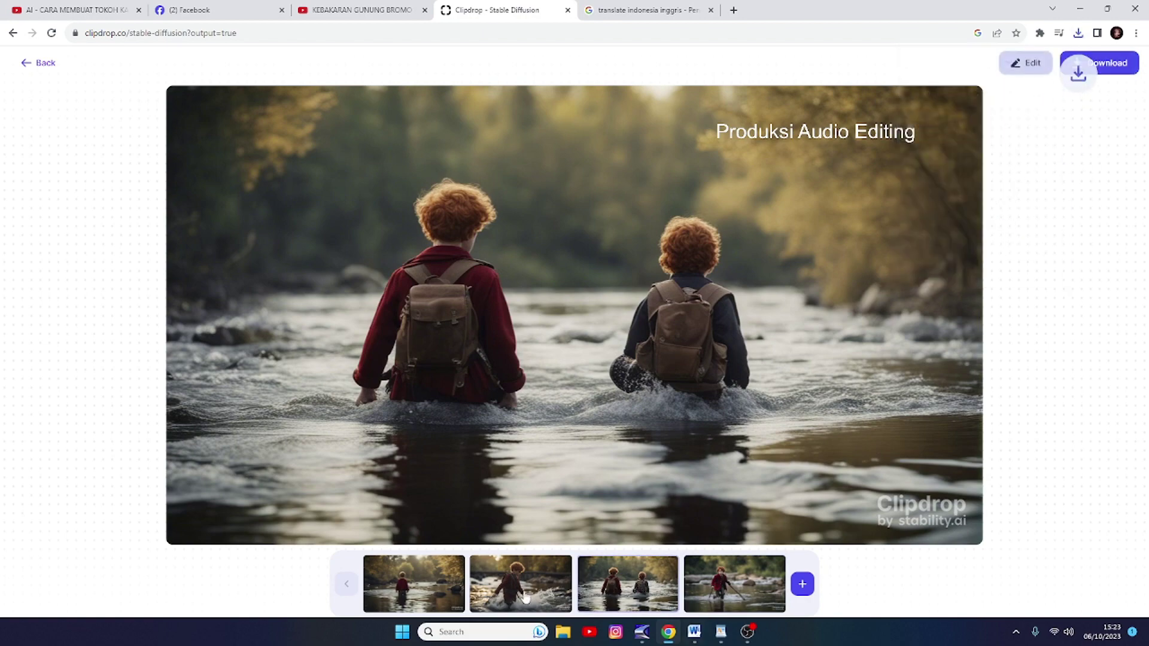
click(532, 590)
click(1094, 69)
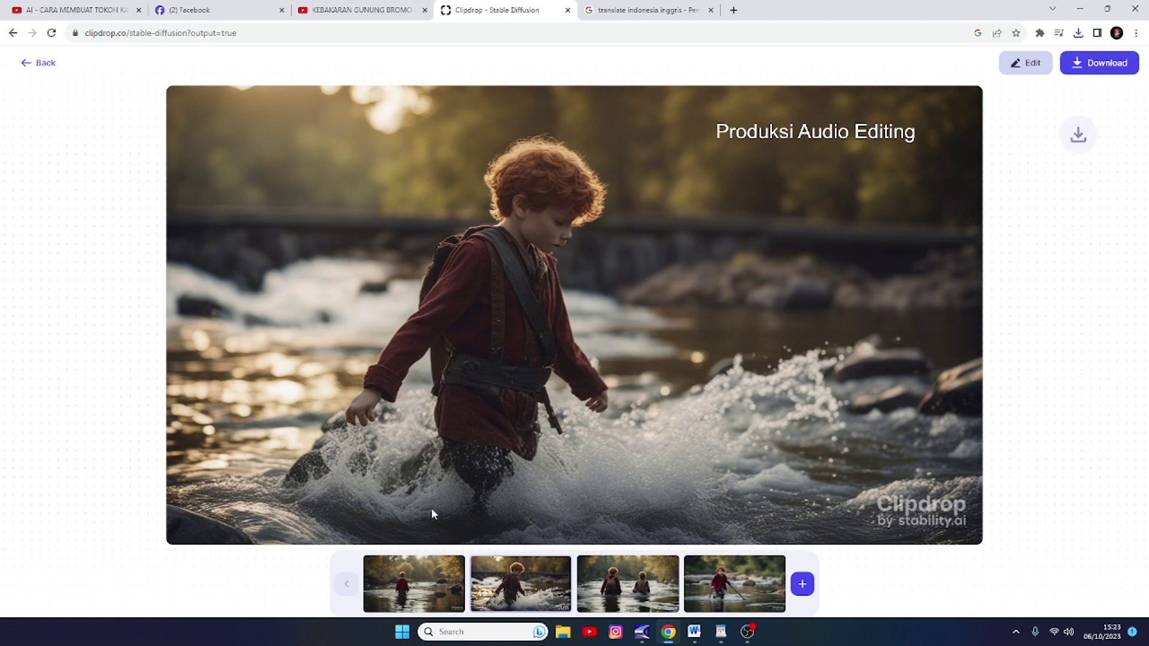
click(437, 580)
click(1088, 71)
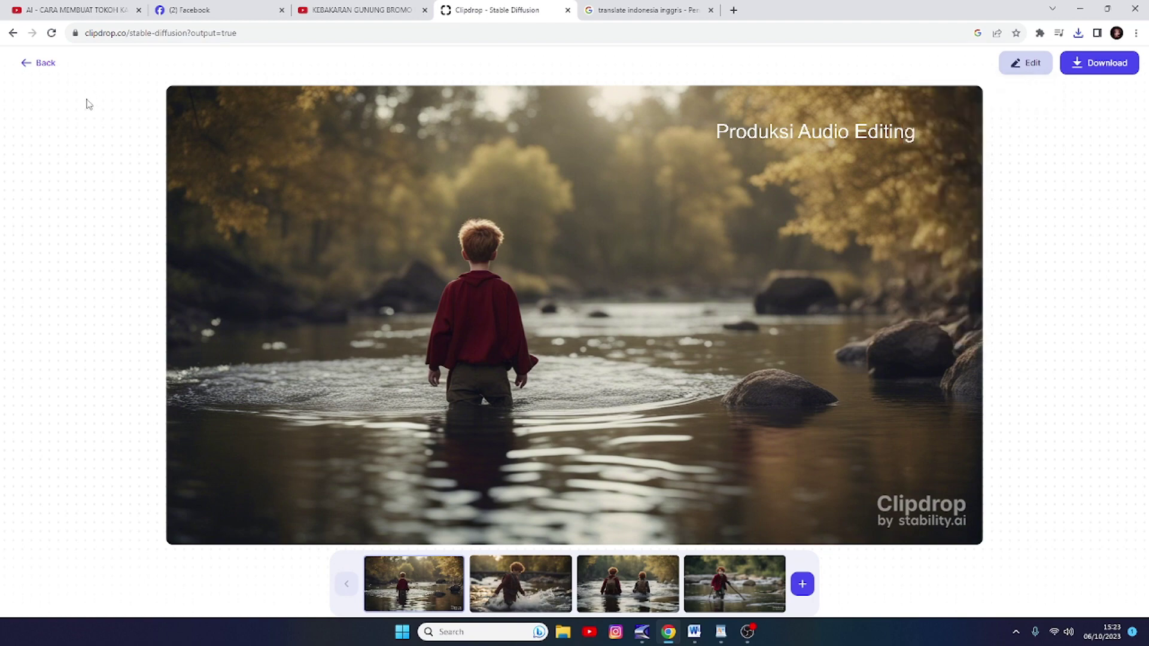
- Return to the Stable Diffusion XL prompt page and browse the example images below the prompt
click(35, 65)
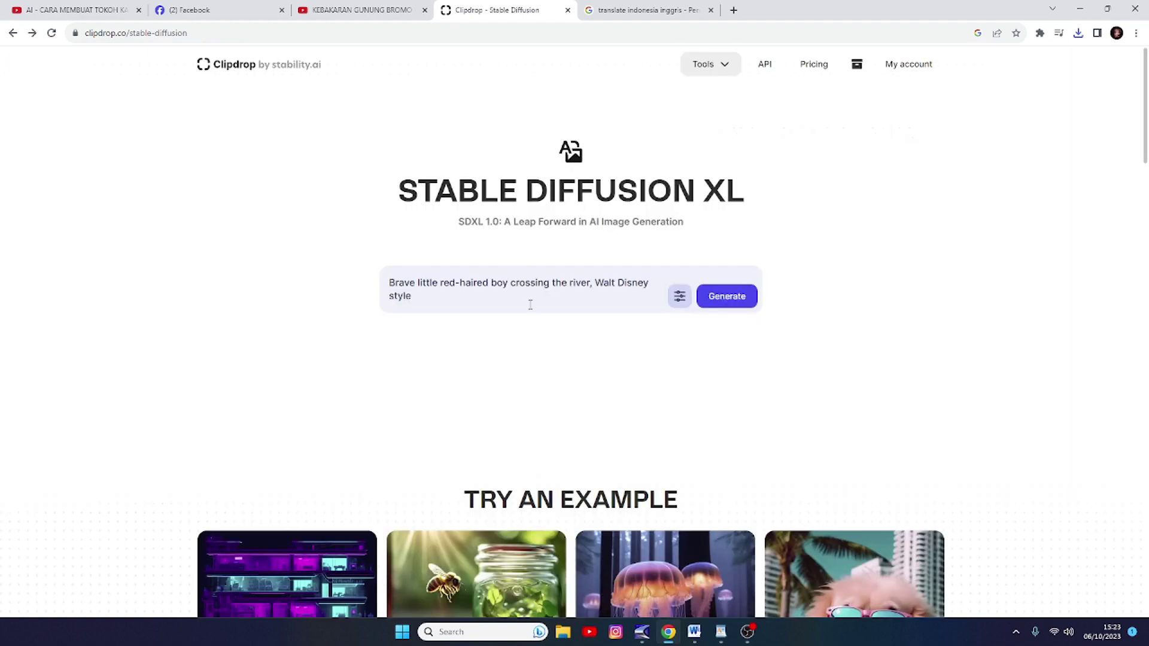
scroll(455, 347, down, 3)
scroll(401, 356, up, 3)
scroll(290, 357, down, 1)
scroll(294, 356, down, 2)
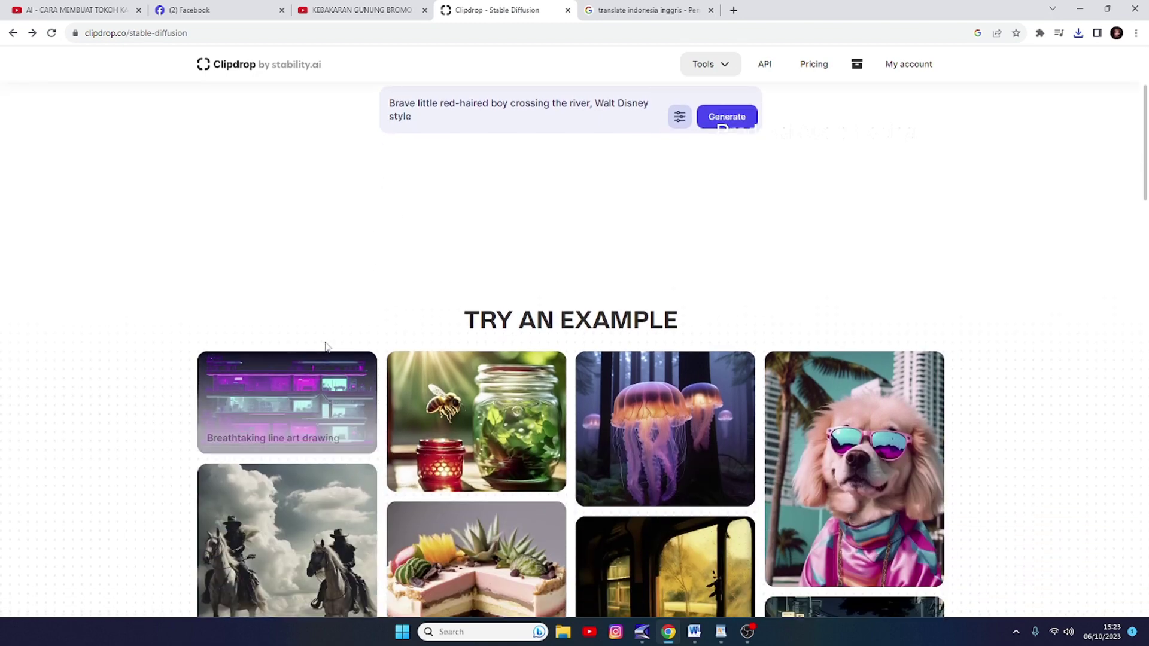
scroll(397, 393, down, 2)
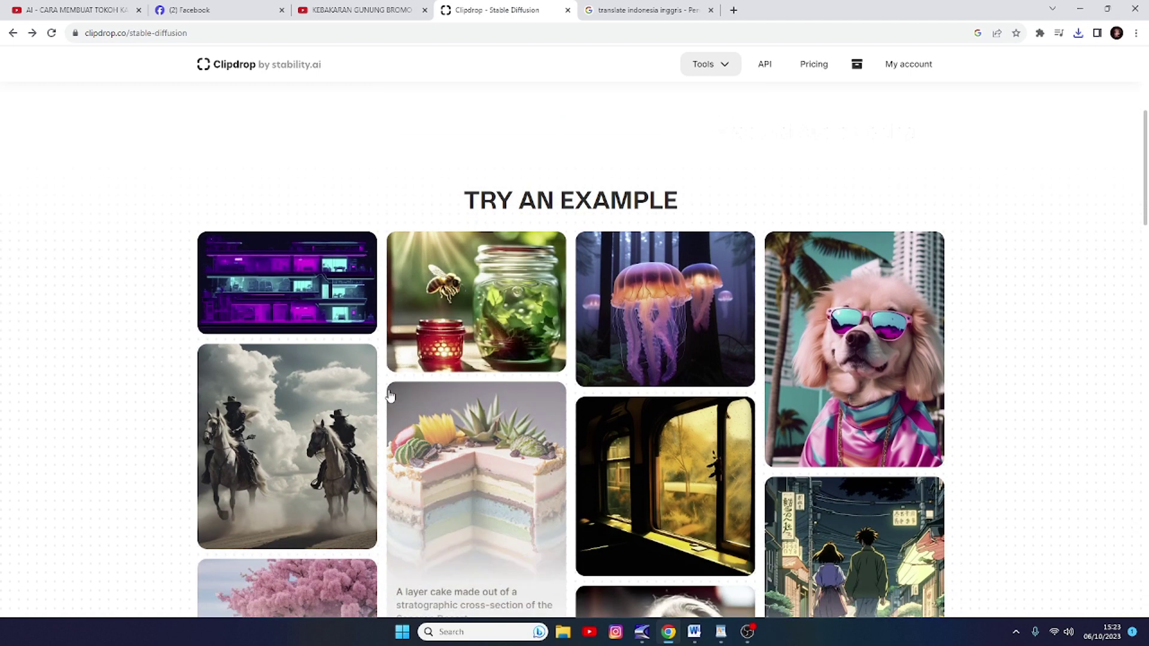